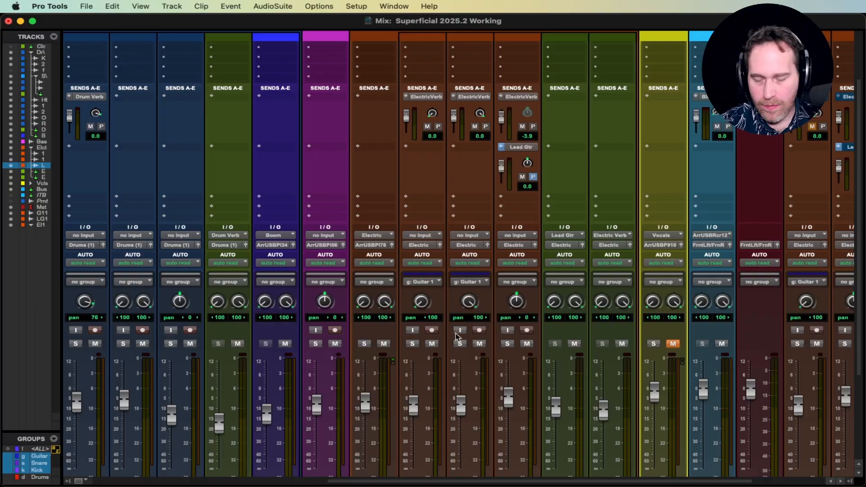
Solo the Electric track and play back the guitar section.
left_click(393, 344)
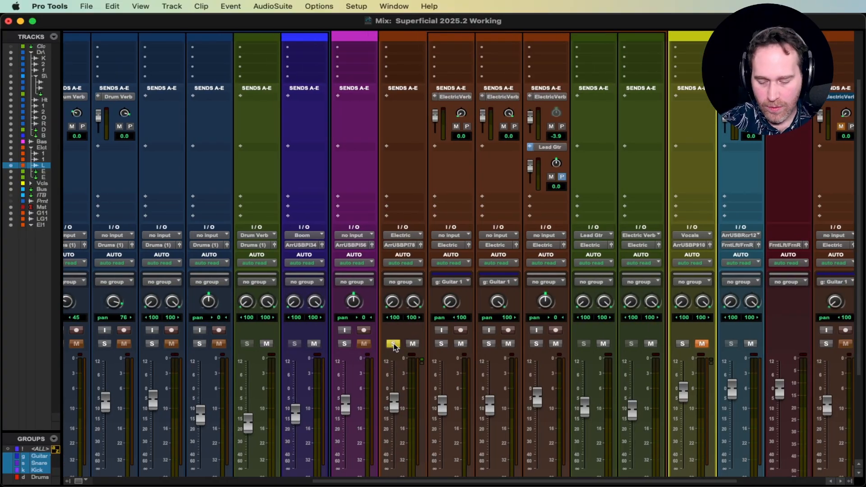
key("space")
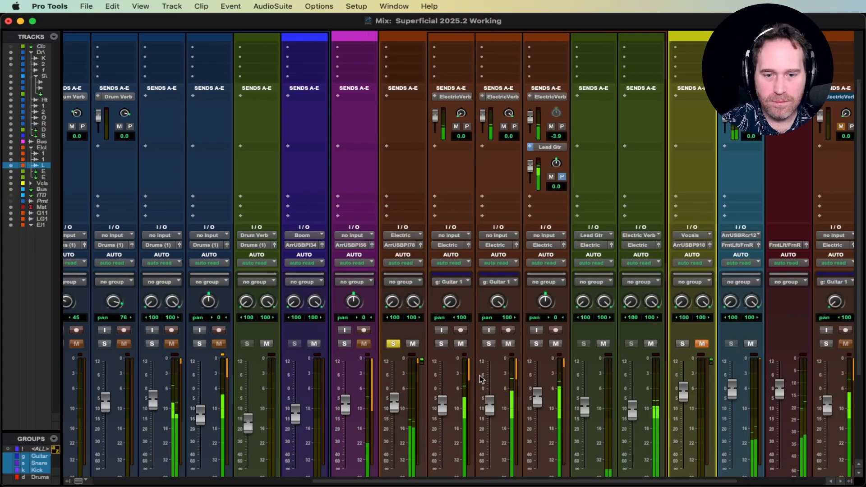
scroll(480, 376, "down", 3)
key("super+equal")
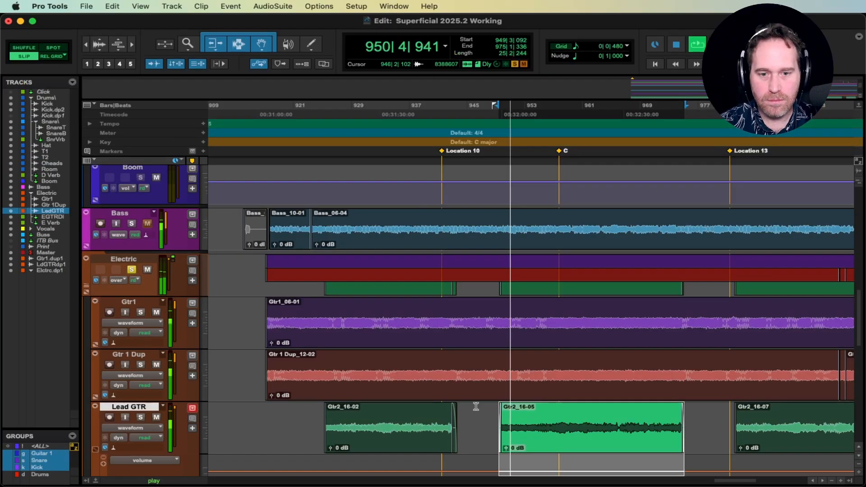
key("super+equal")
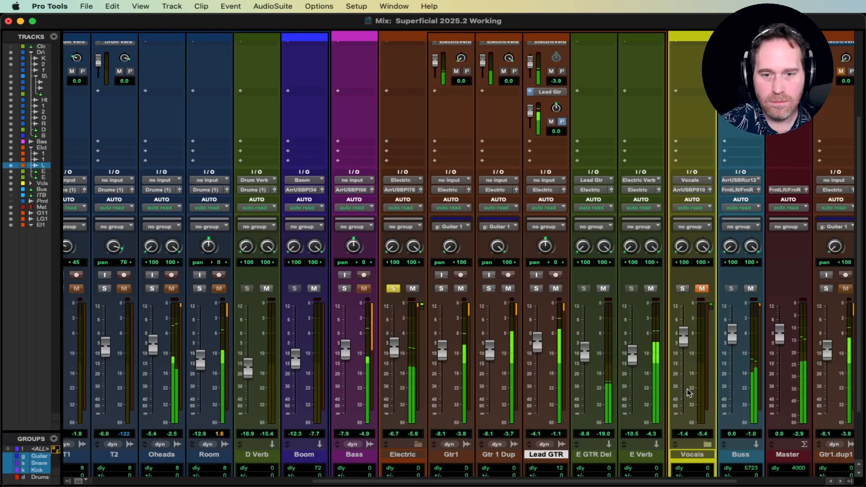
Examine the inserts, sends and fader levels on the guitar tracks in the mixer.
scroll(510, 239, "up", 3)
scroll(483, 240, "down", 1)
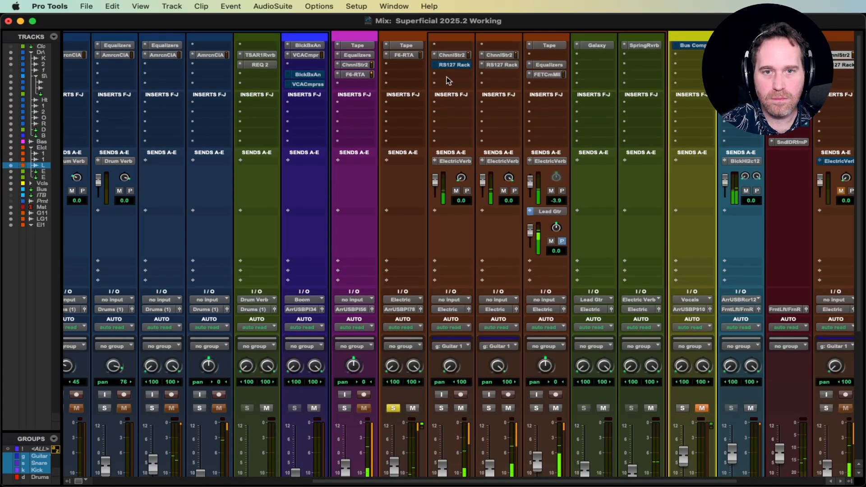
scroll(444, 250, "up", 1)
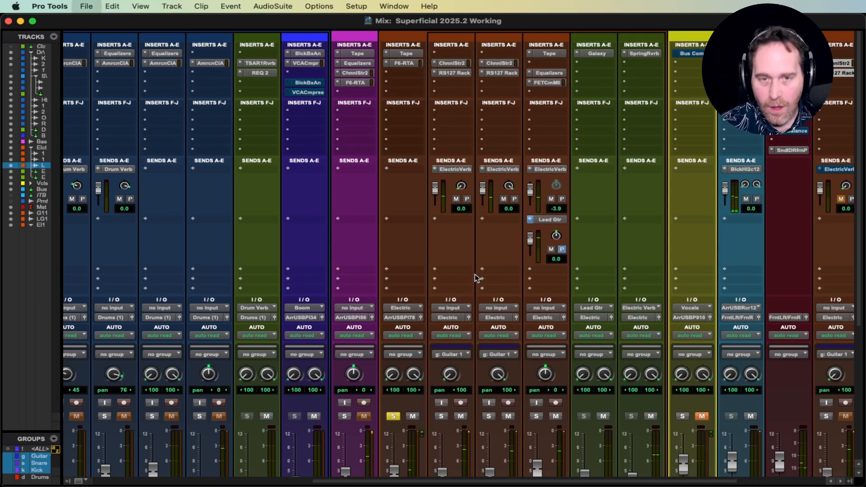
scroll(456, 239, "down", 4)
scroll(455, 243, "down", 15)
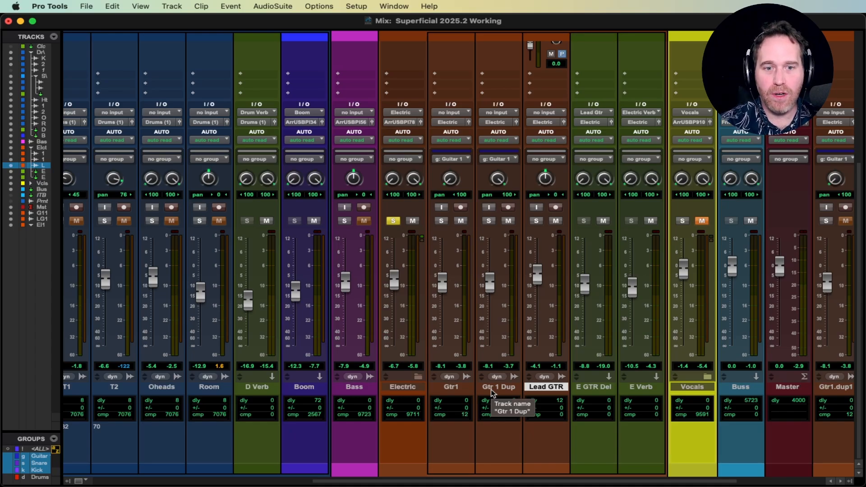
scroll(538, 293, "up", 5)
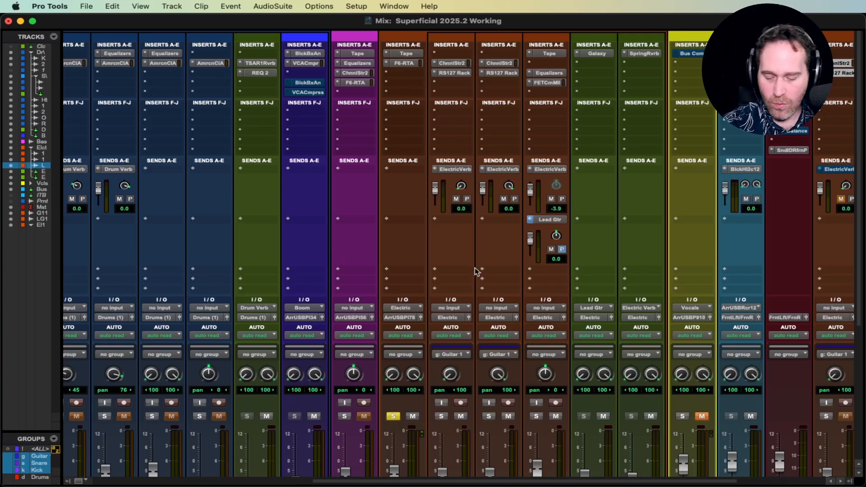
Mute E GTR Del and E Verb, and deactivate the plug-in inserts on Electric, Gtr1, Gtr 1 Dup and Lead GTR.
scroll(537, 309, "down", 2)
key("space")
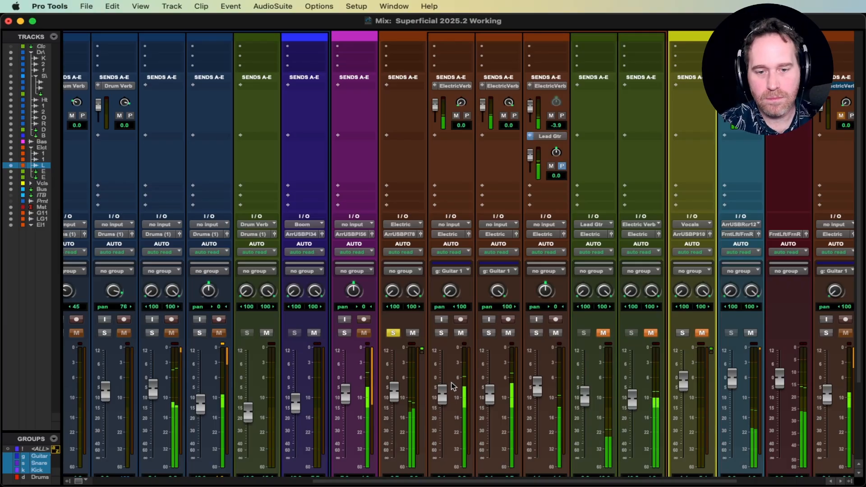
scroll(432, 282, "up", 2)
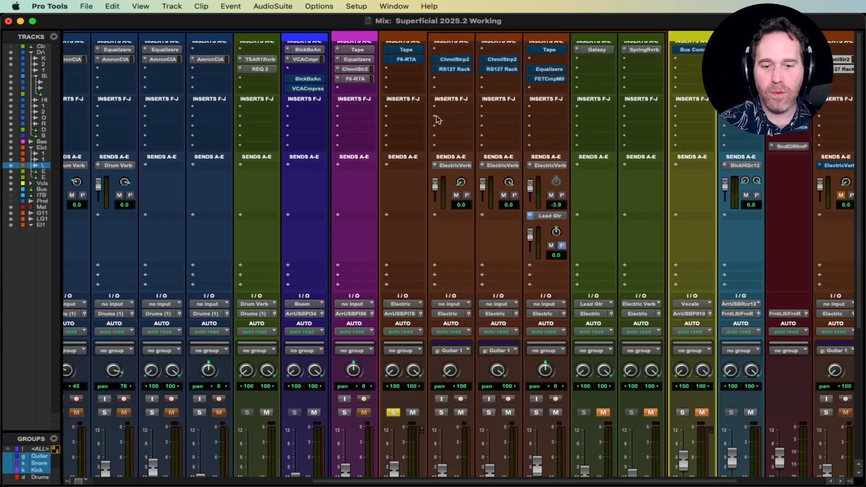
scroll(496, 331, "down", 3)
scroll(496, 326, "up", 3)
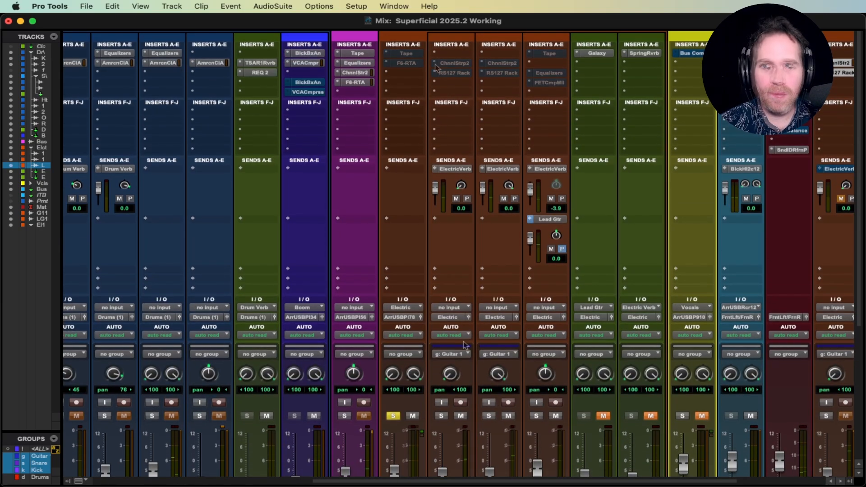
scroll(464, 340, "down", 3)
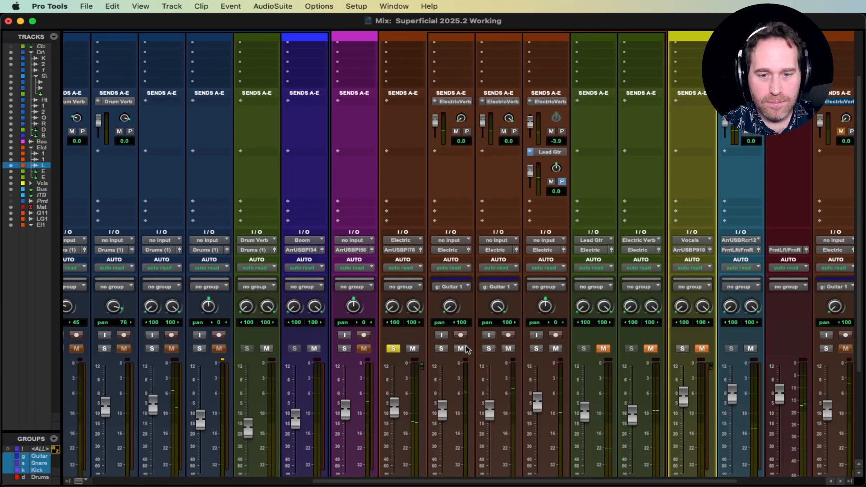
Lower the grouped Gtr1 and Gtr 1 Dup faders to -9.0 dB.
scroll(466, 343, "up", 2)
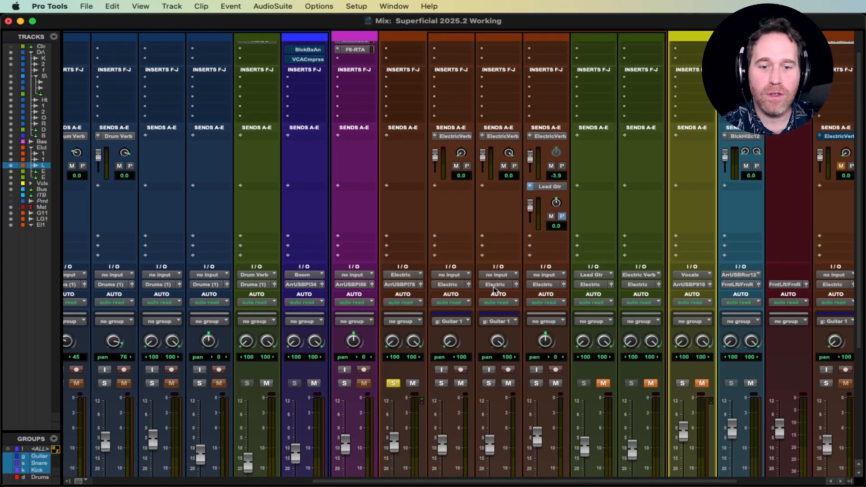
scroll(472, 382, "down", 3)
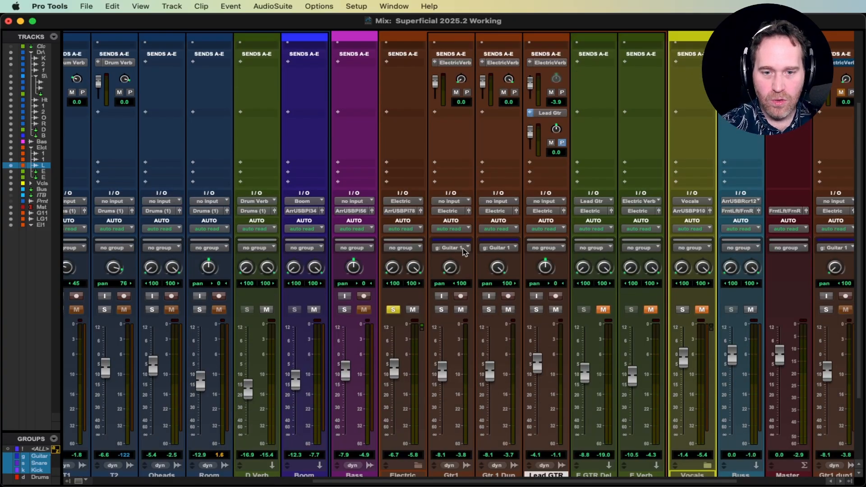
key("g")
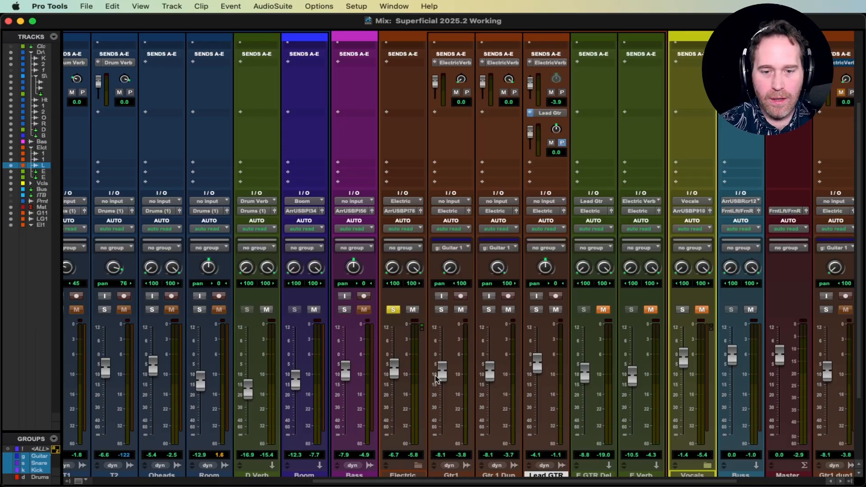
mouse_move(436, 375)
left_mouse_down()
mouse_move(444, 383)
mouse_move(450, 372)
mouse_move(455, 381)
mouse_move(446, 370)
mouse_move(464, 387)
mouse_move(444, 361)
left_mouse_up()
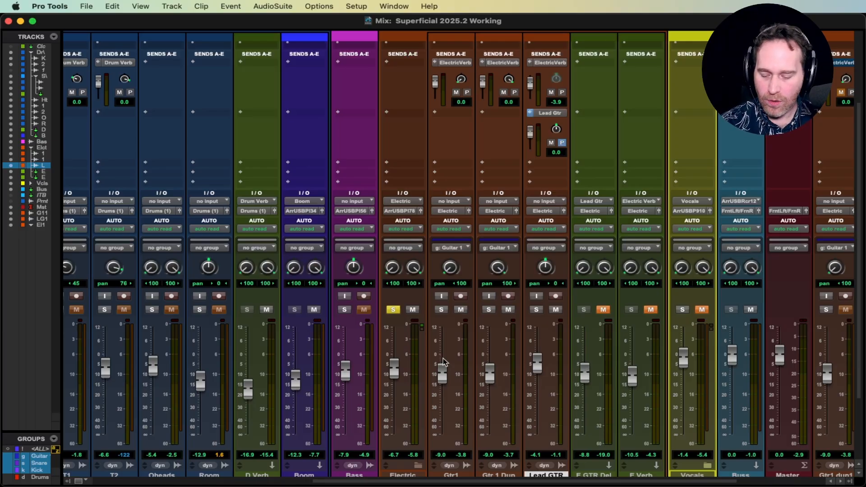
Disable the Guitar 1 mix group and mute only the Gtr 1 Dup track.
scroll(451, 344, "up", 3)
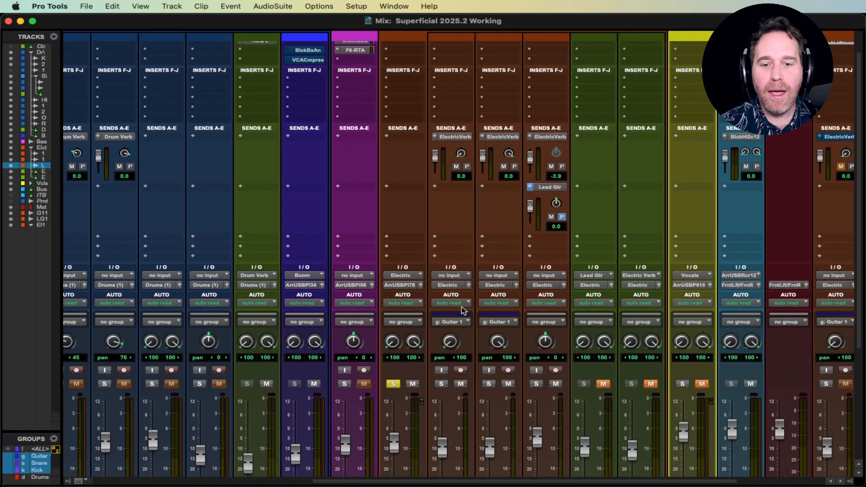
scroll(478, 318, "down", 1)
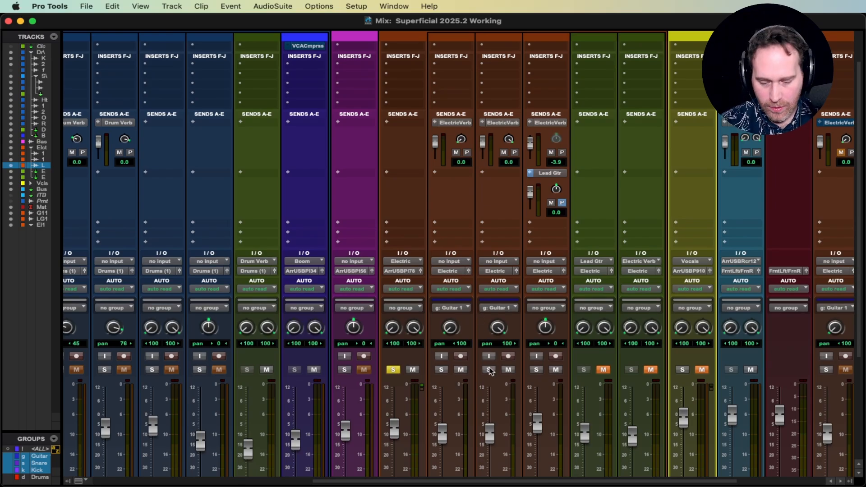
key("g")
left_click(508, 370)
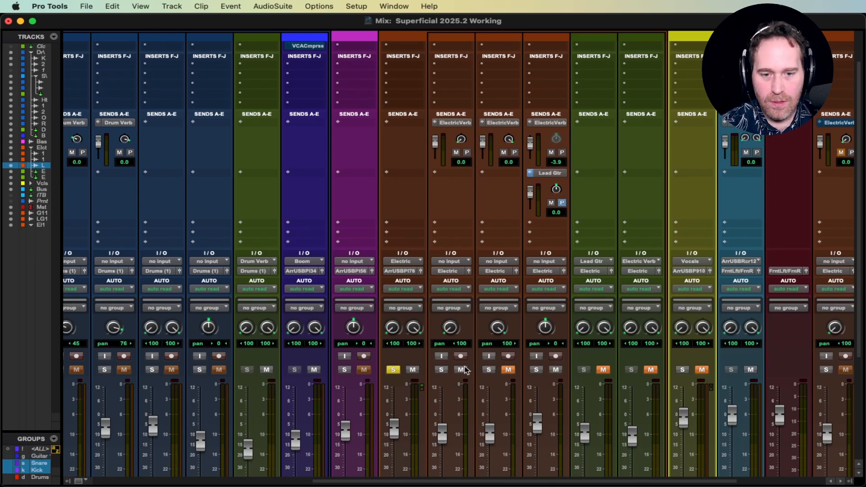
Insert the SSL Native Channel Strip 2 plug-in in insert slot B of Gtr1.
scroll(443, 322, "up", 3)
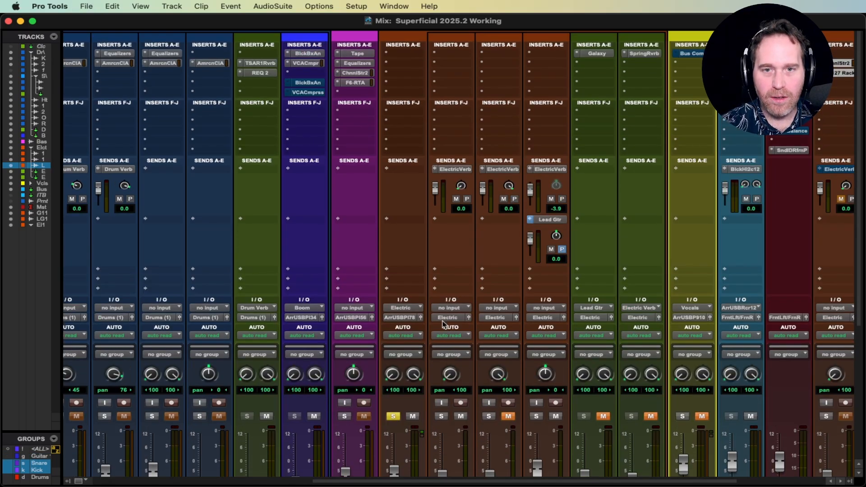
left_click(435, 67)
mouse_move(461, 64)
mouse_move(543, 66)
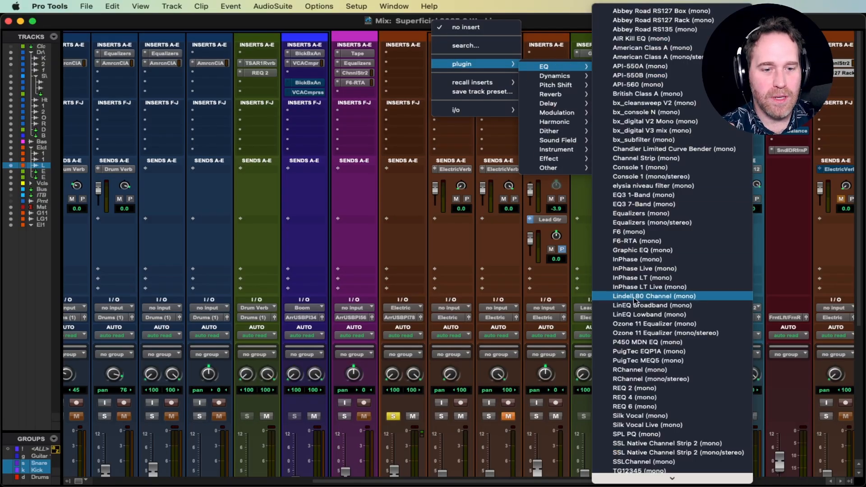
scroll(654, 399, "down", 3)
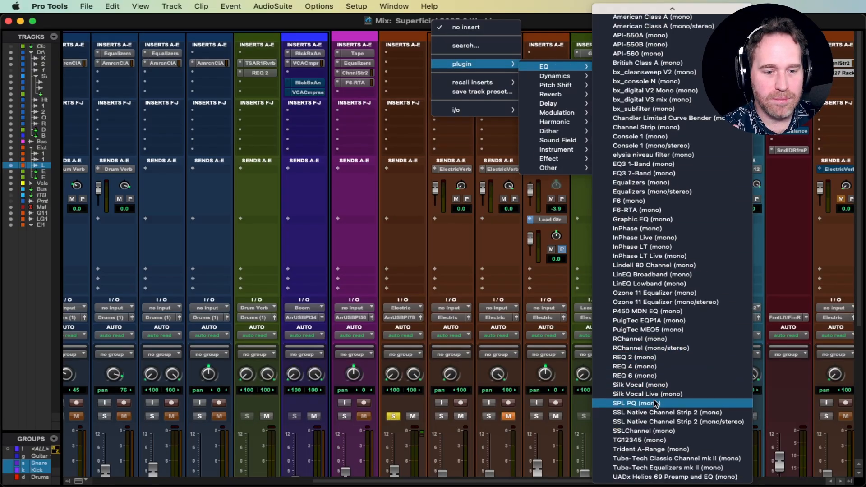
left_click(675, 422)
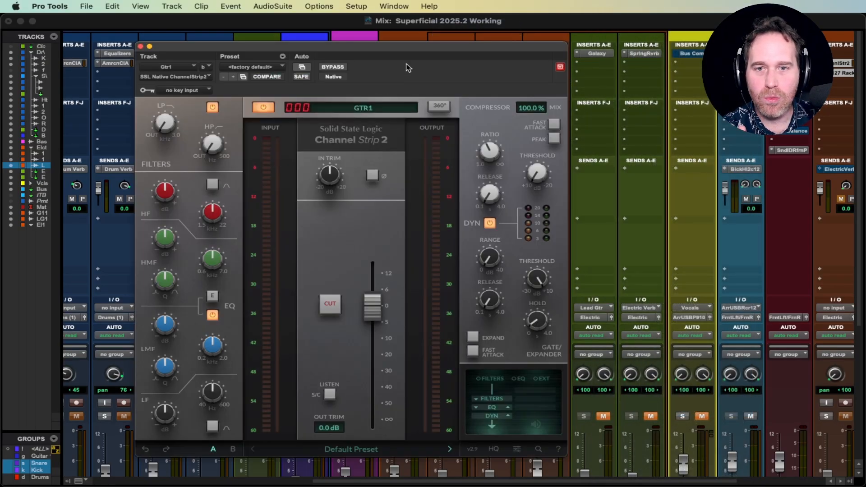
left_click_drag(392, 49, 461, 57)
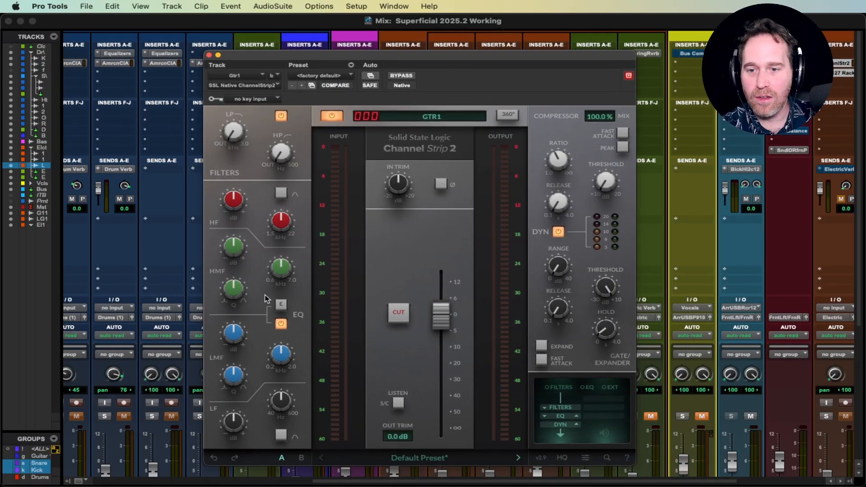
Play back the soloed guitars and mute the Lead GTR track to isolate Gtr1.
key("space")
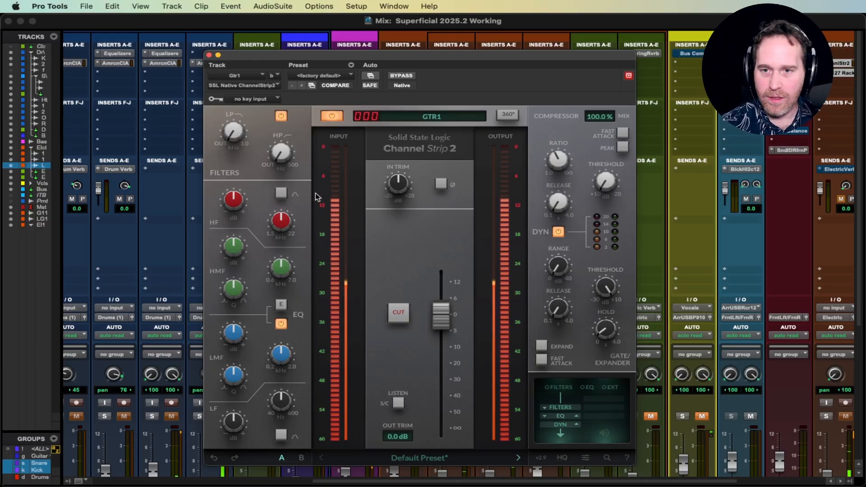
mouse_move(278, 157)
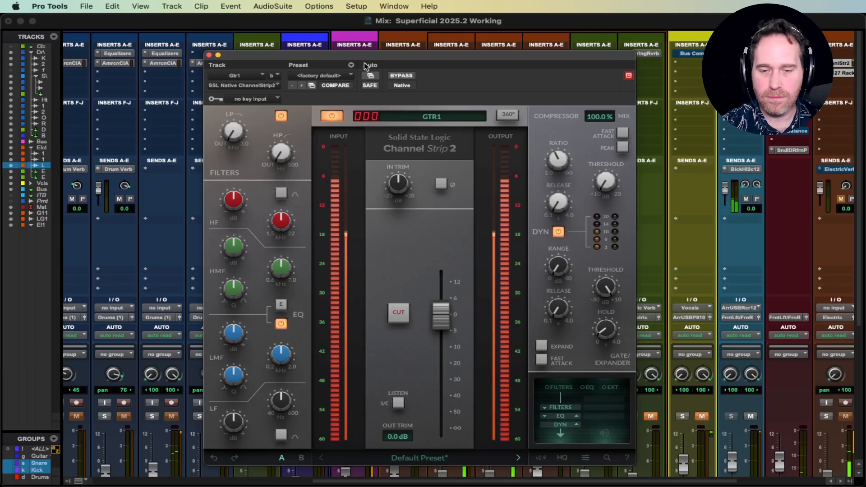
key("space")
left_click_drag(362, 58, 180, 23)
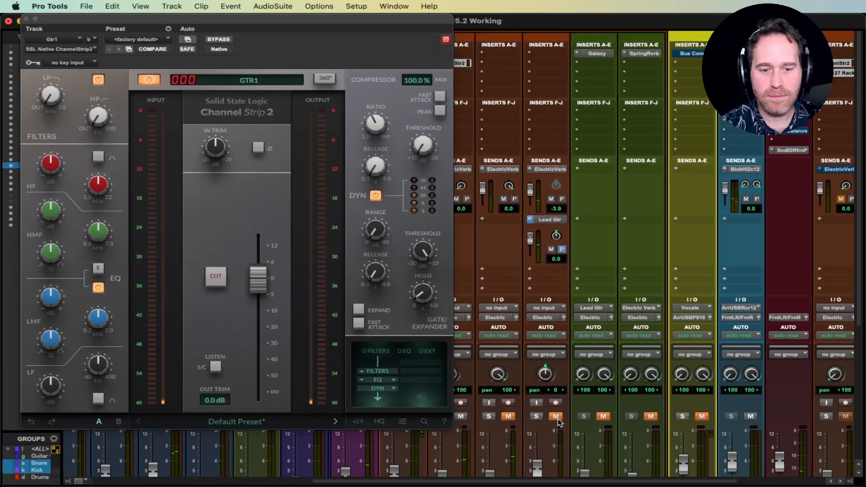
left_click_drag(238, 23, 424, 50)
Raise the high-pass filter frequency in Gtr1's channel strip while listening to playback.
key("space")
mouse_move(289, 143)
left_click_drag(289, 143, 272, 92)
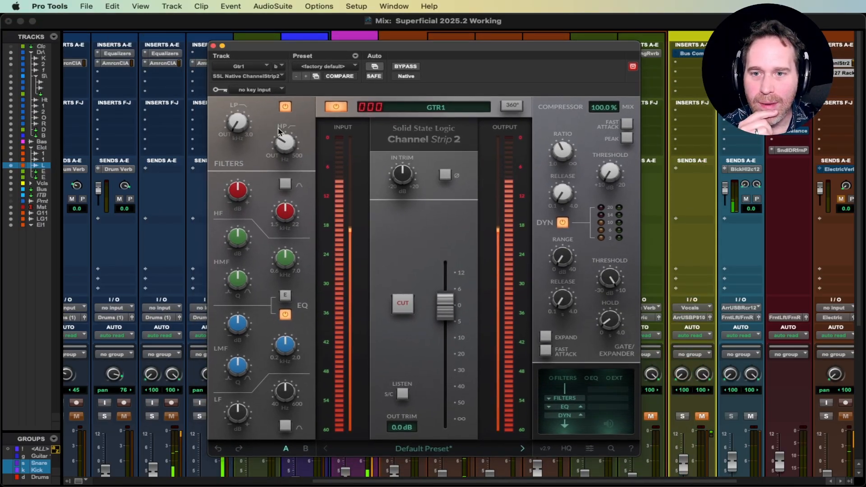
left_click_drag(281, 142, 273, 103)
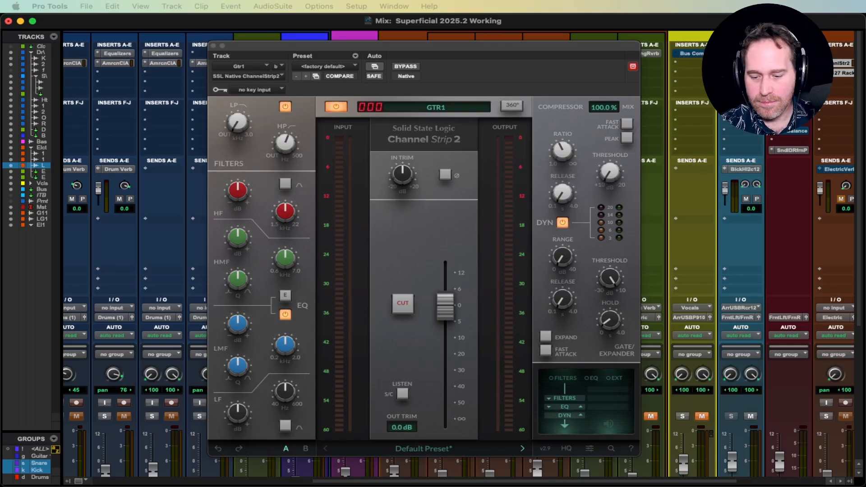
Shape a low-mid EQ cut on Gtr1 around 0.60 kHz with an adjusted Q, and compare it against the bypassed EQ.
key("space")
left_click_drag(235, 339, 234, 294)
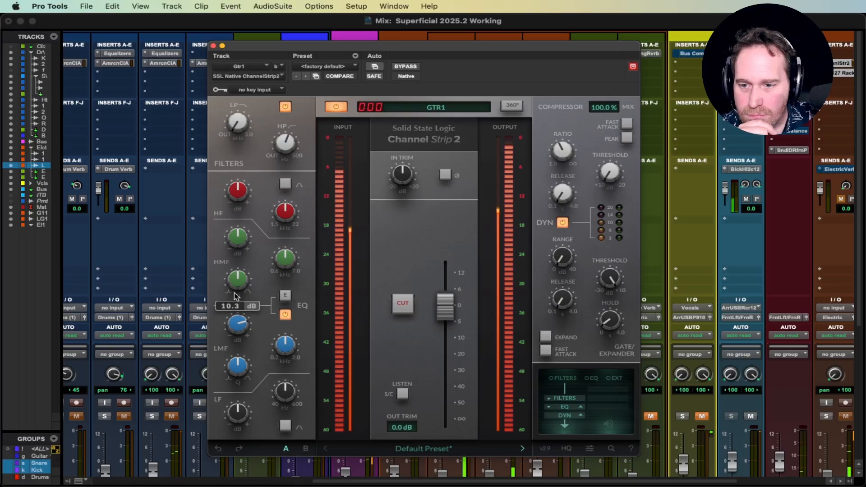
left_click_drag(285, 346, 267, 334)
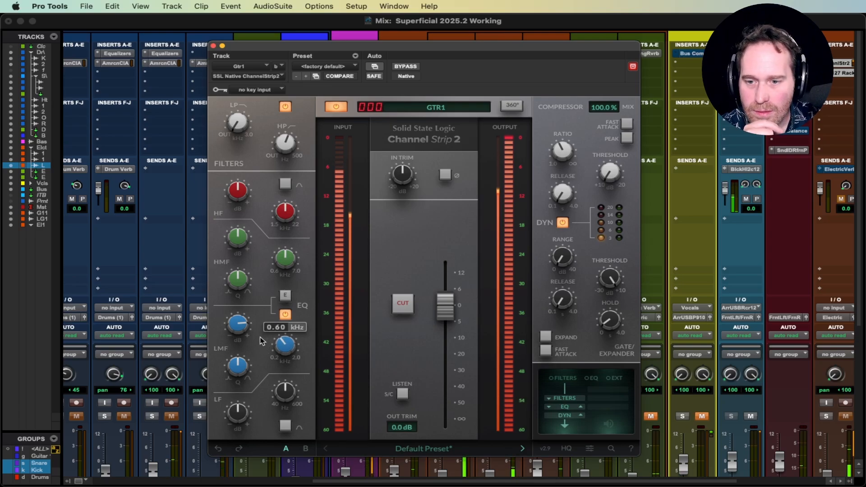
left_click_drag(238, 363, 239, 387)
left_click(285, 314)
left_click(285, 314)
Boost Gtr1's high-mid band about 3.6 dB at a raised frequency, and adjust the high-frequency band's frequency and gain.
mouse_move(275, 272)
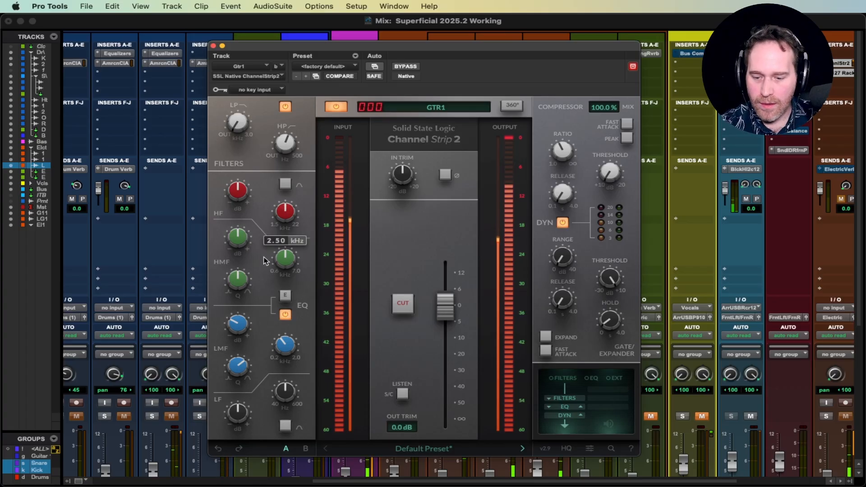
left_click_drag(287, 267, 239, 231)
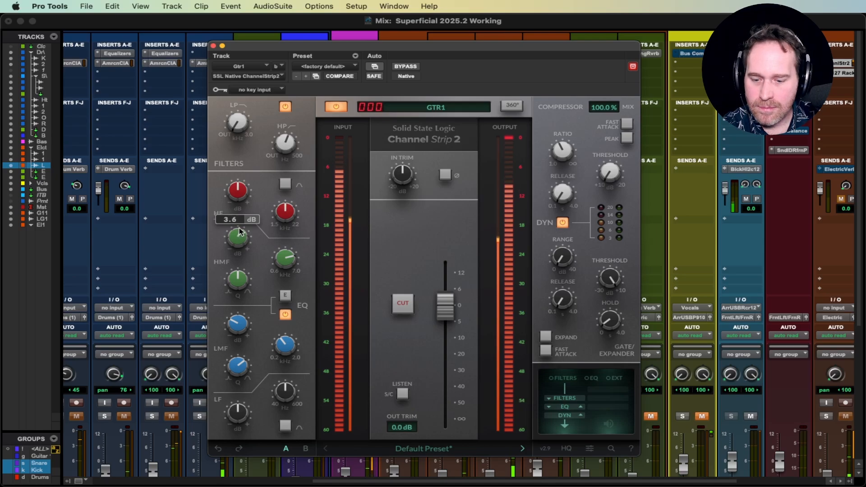
left_click_drag(286, 215, 287, 209)
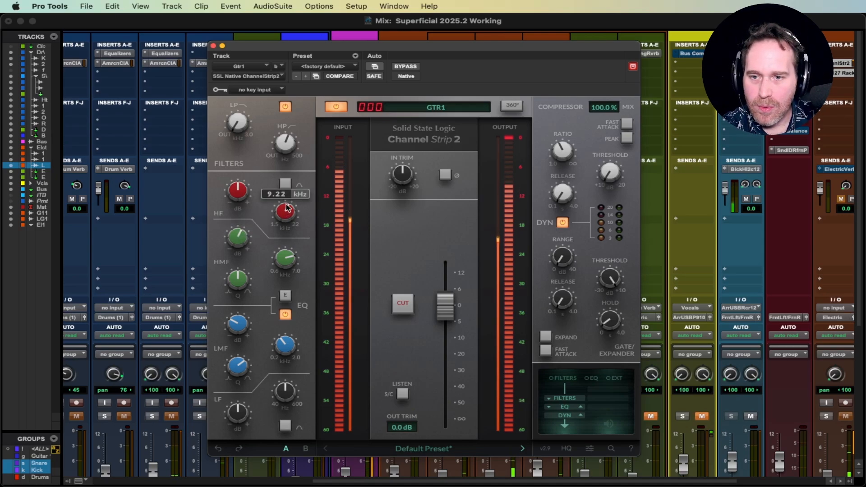
left_click_drag(233, 183, 234, 176)
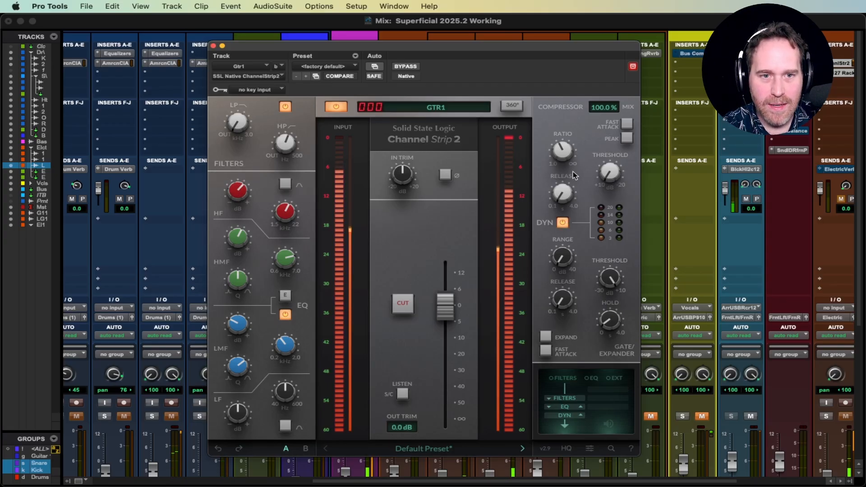
Set Gtr1's compressor ratio to about 3.9:1 with a longer release and lowered threshold, and compare the channel strip against bypass.
left_click_drag(565, 153, 566, 165)
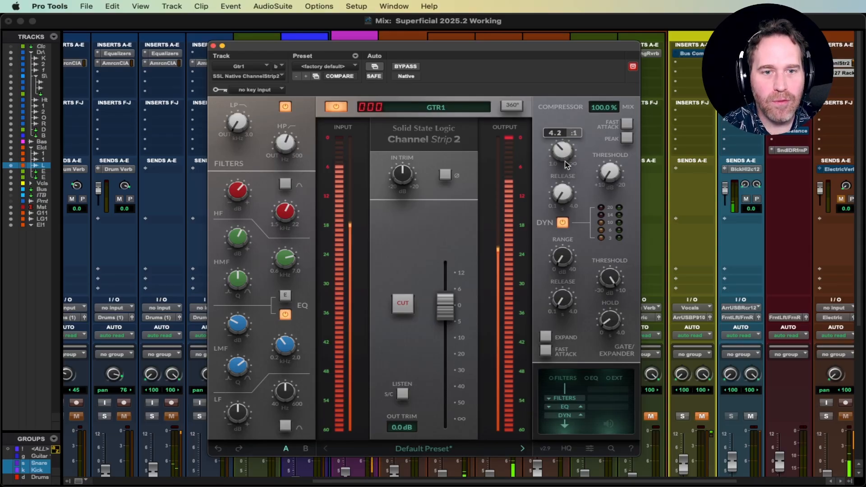
mouse_move(562, 194)
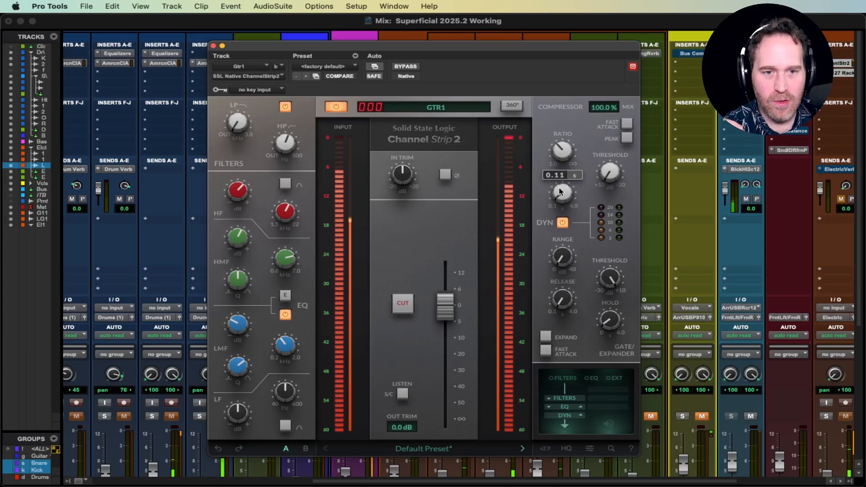
left_click_drag(558, 194, 561, 181)
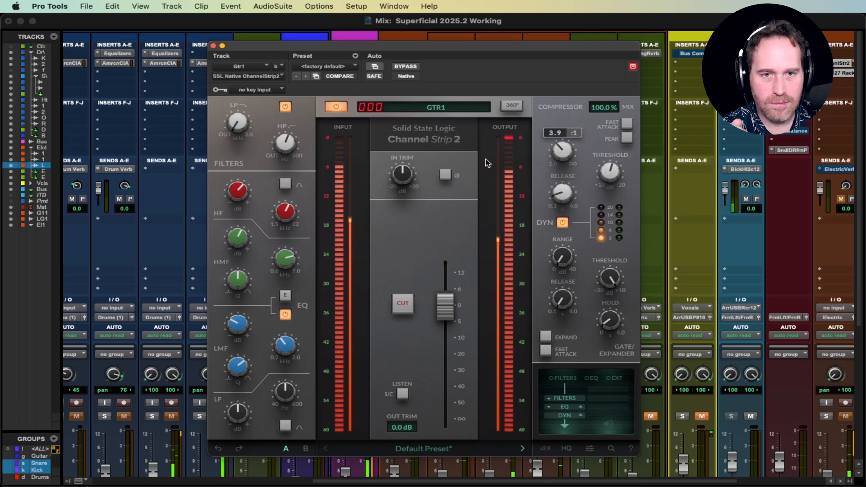
left_click(405, 67)
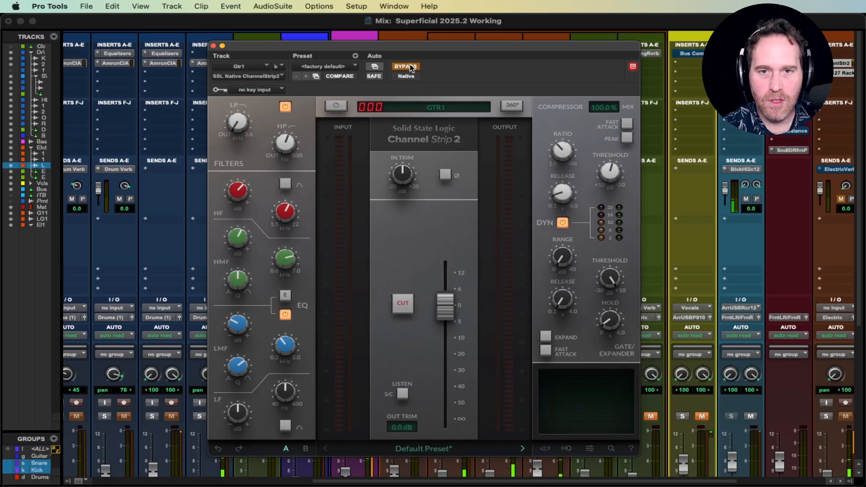
left_click(409, 67)
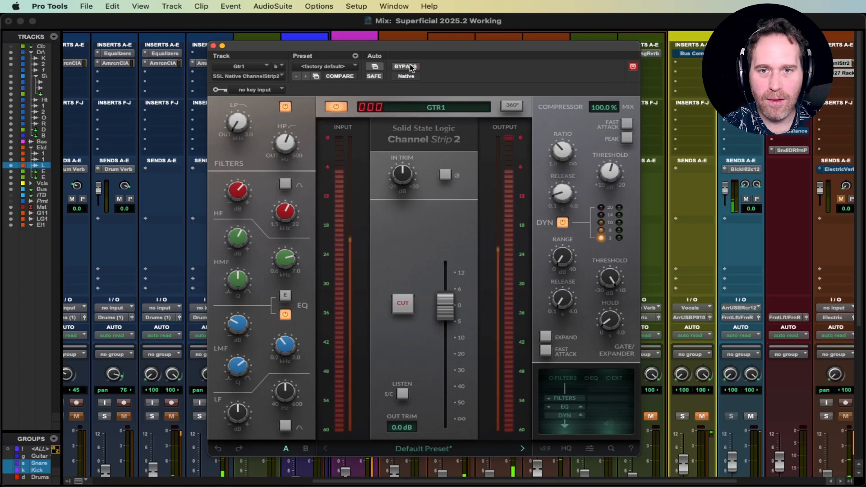
left_click(213, 46)
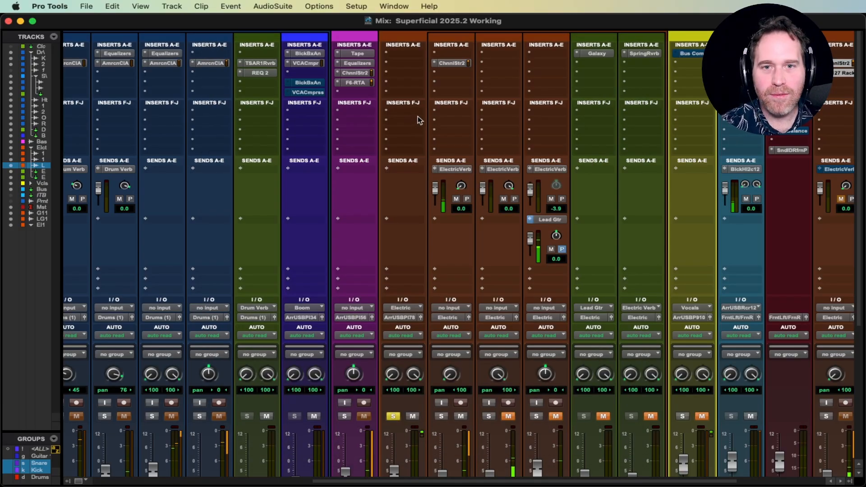
Insert the Abbey Road RS127 Rack EQ on Gtr1 and boost it 2 dB at the 2.7 kHz frequency setting.
left_click(443, 78)
mouse_move(486, 80)
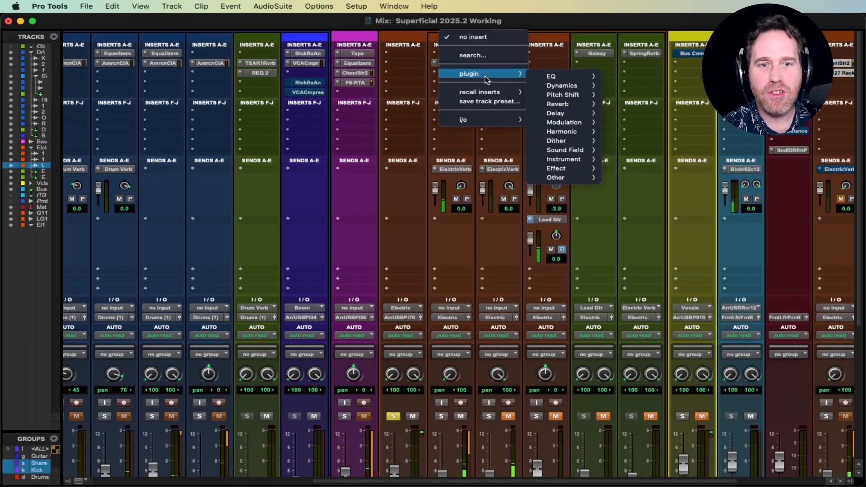
mouse_move(551, 76)
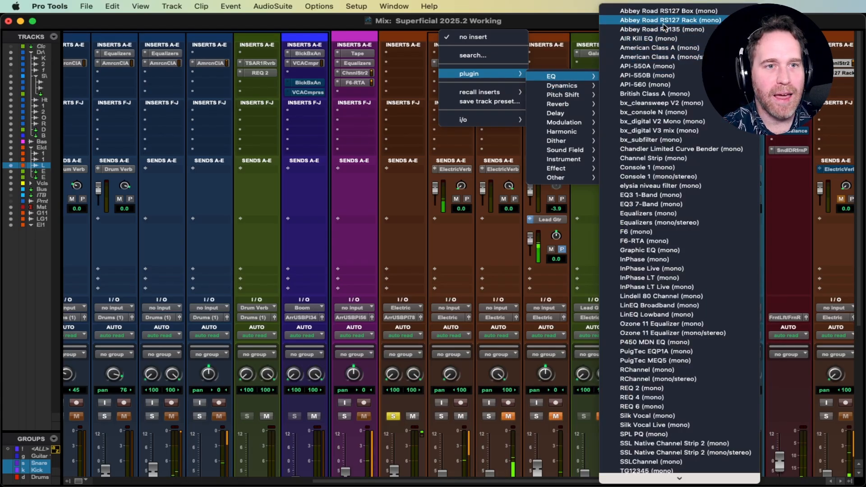
left_click(664, 21)
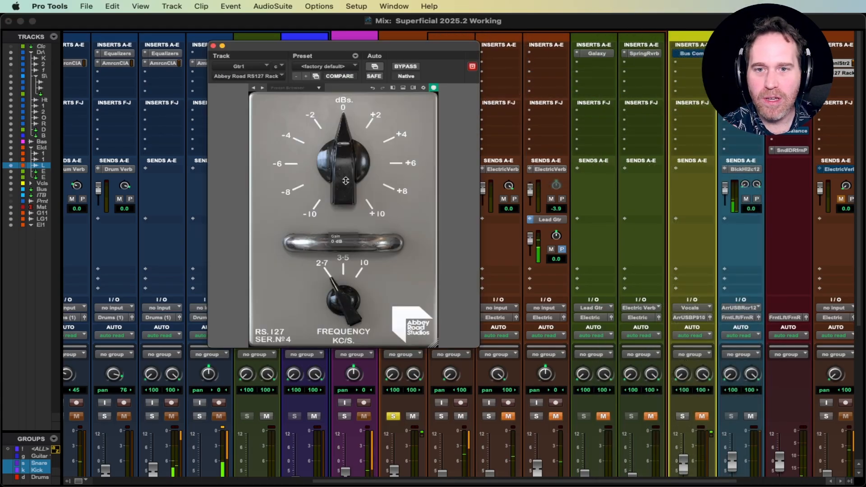
left_click_drag(346, 181, 346, 173)
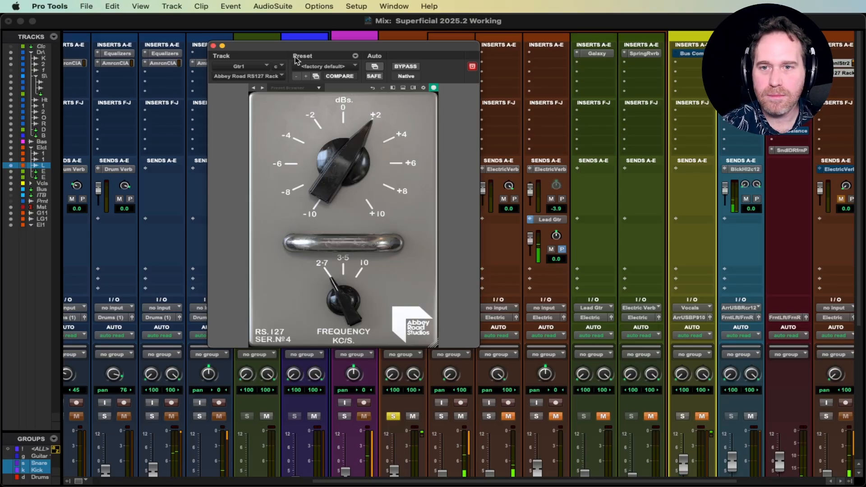
left_click_drag(296, 52, 298, 67)
left_click(214, 61)
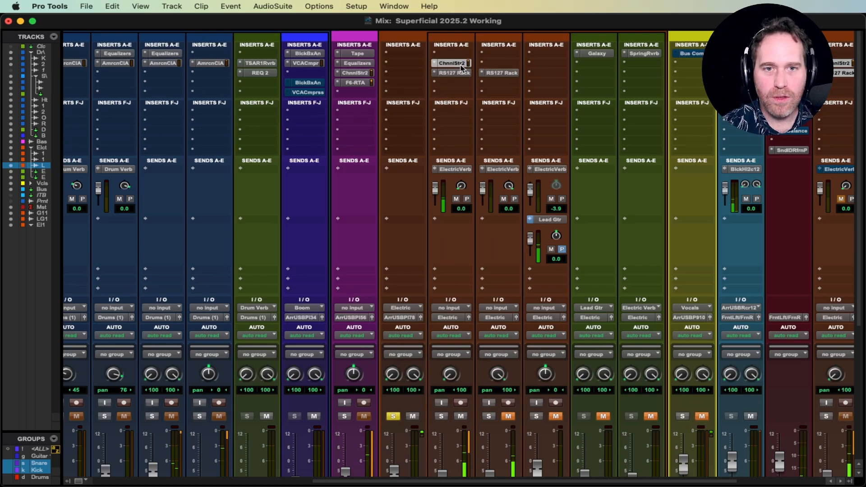
Copy Gtr1's channel strip and RS127 Rack to Gtr 1 Dup, and unmute that track to hear both guitars.
scroll(479, 258, "down", 3)
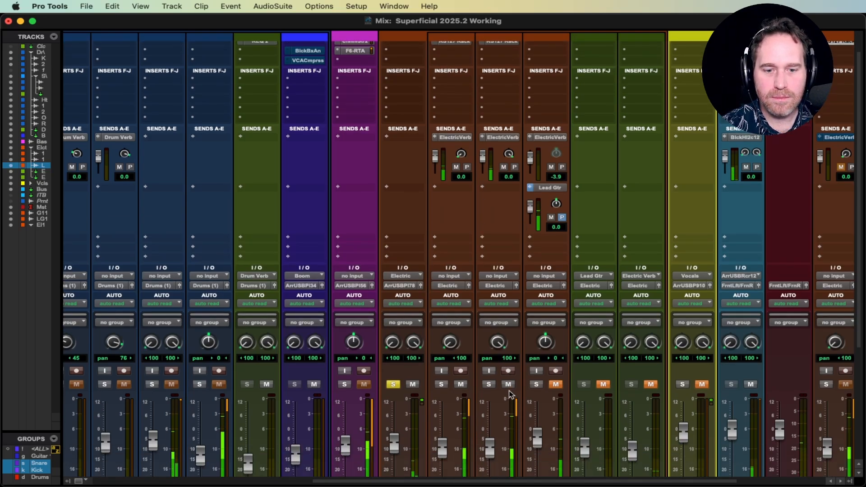
scroll(491, 365, "down", 5)
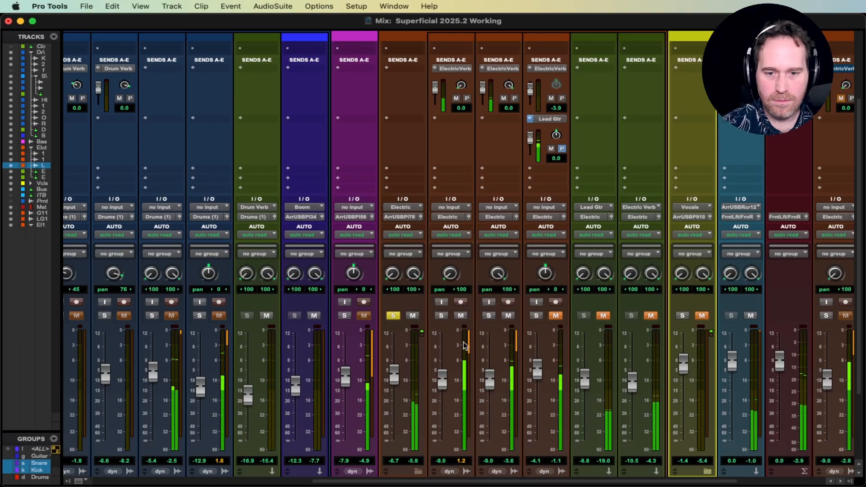
scroll(499, 344, "up", 3)
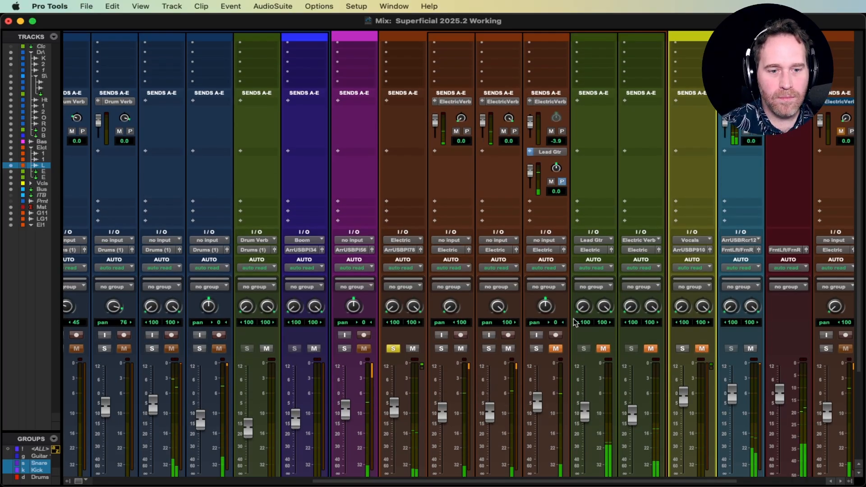
scroll(546, 357, "down", 5)
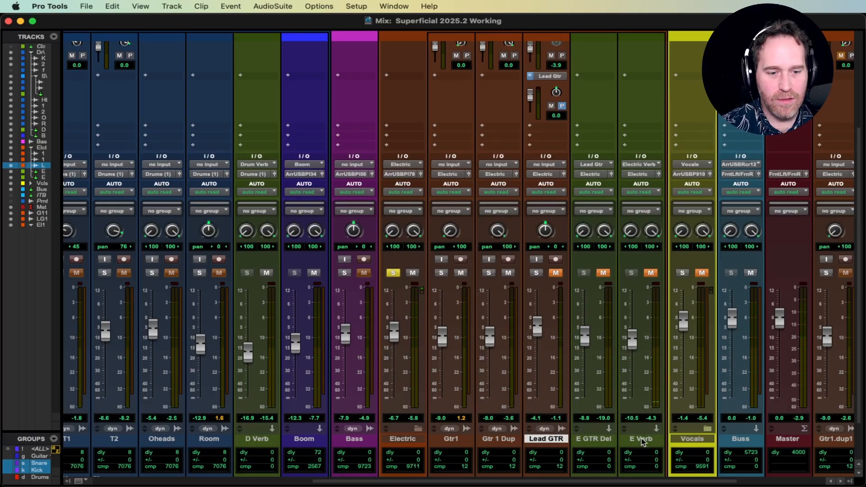
Examine the Spring Reverb settings on the E Verb track and the Electric Verb send on Gtr1.
scroll(642, 393, "up", 10)
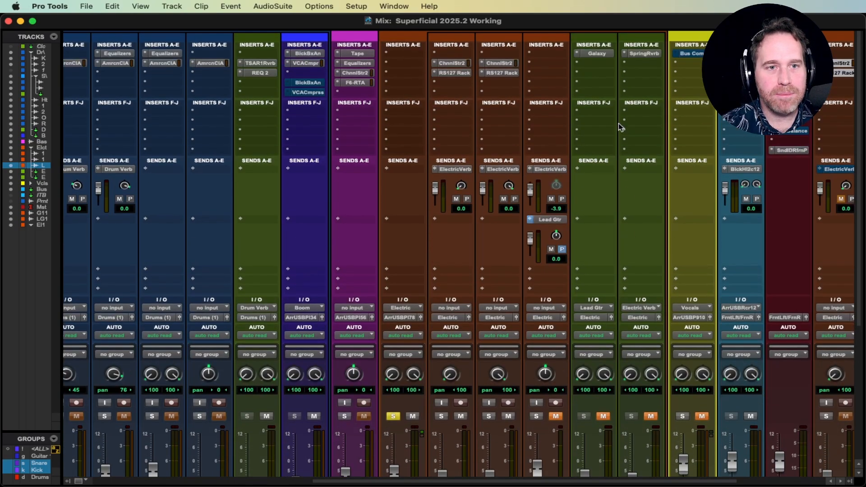
left_click(637, 54)
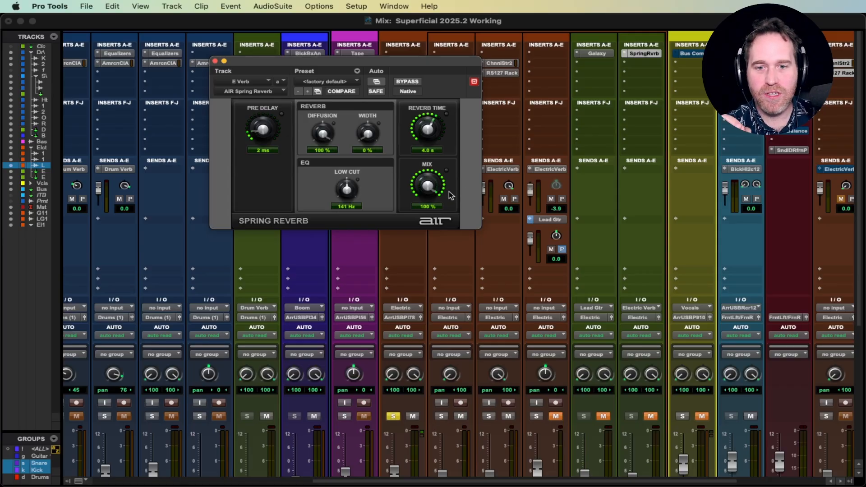
scroll(594, 240, "down", 4)
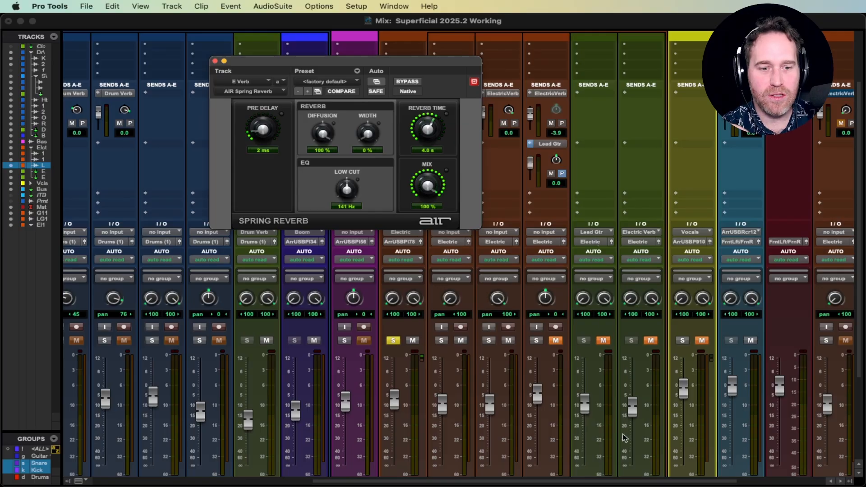
scroll(624, 434, "down", 2)
scroll(555, 340, "up", 6)
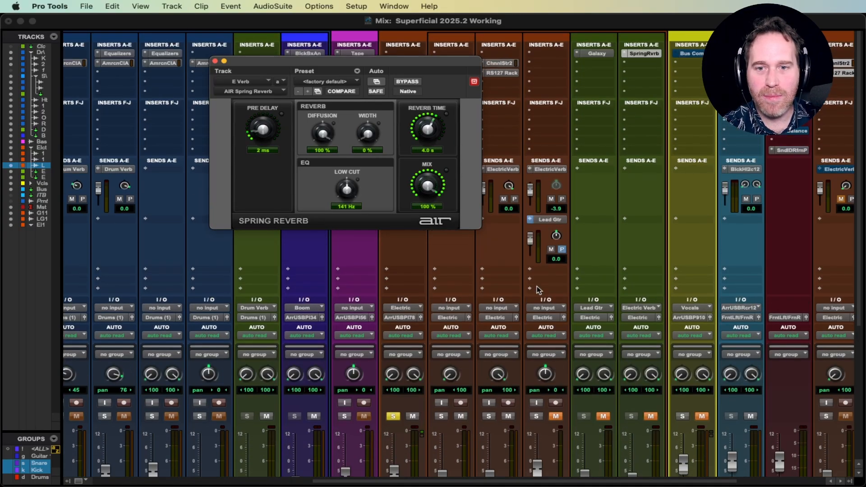
left_click(456, 169)
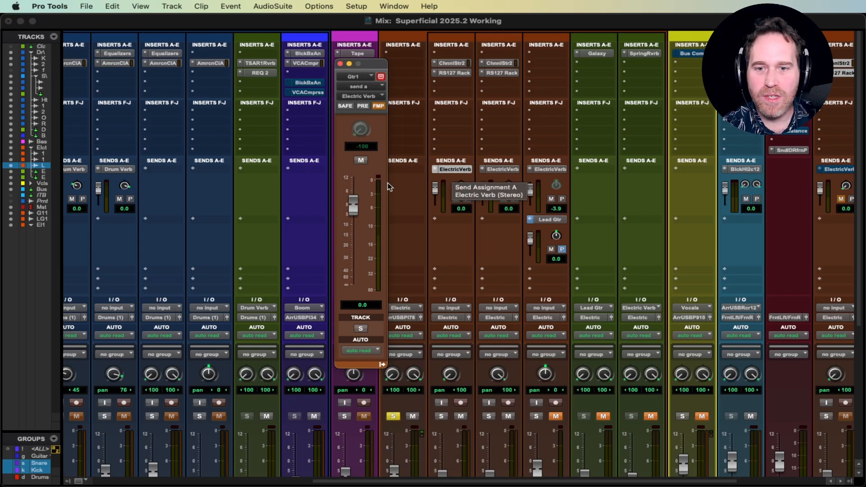
scroll(422, 202, "down", 3)
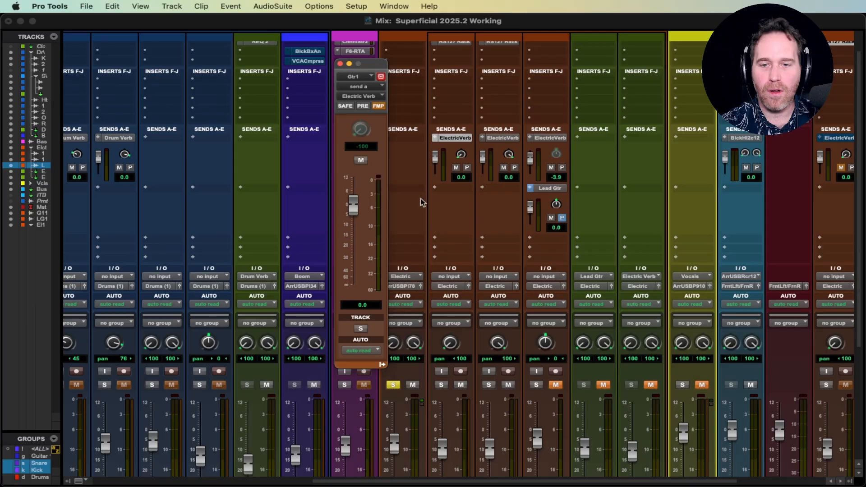
left_click(340, 64)
Unmute the E Verb track and play back the soloed guitars with the reverb.
scroll(602, 314, "down", 7)
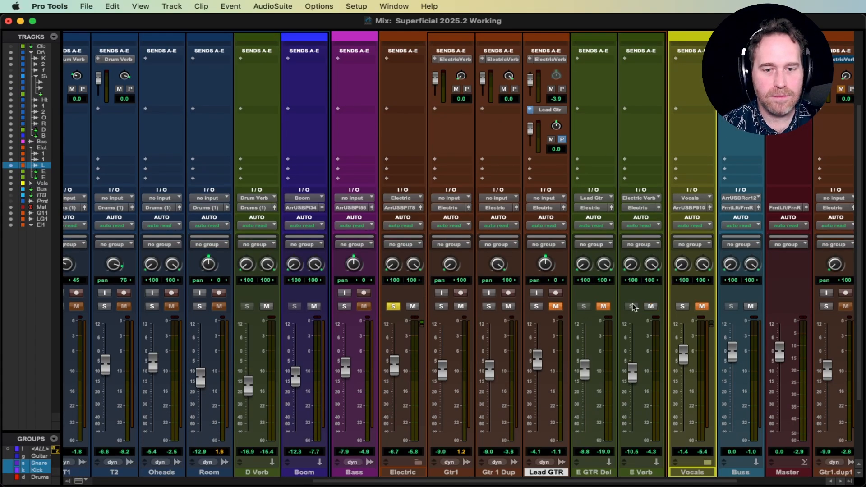
key("space")
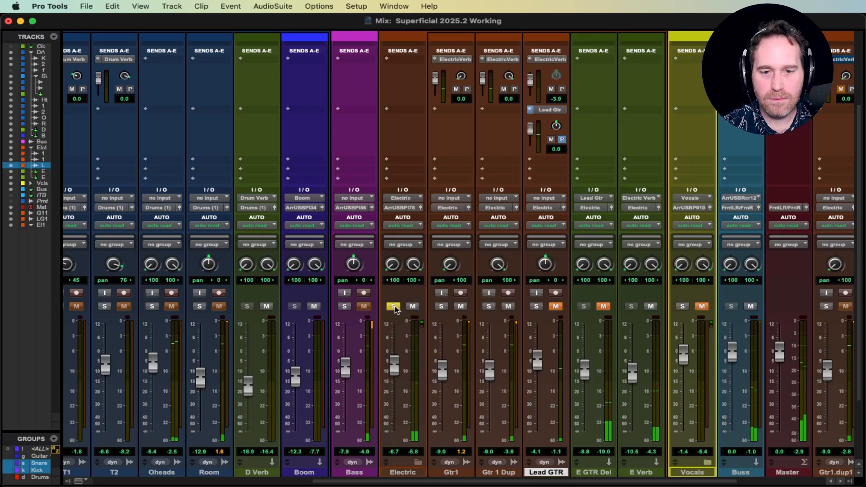
Insert the Softube Equalizers plugin on the Lead GTR track and reposition its window so the whole EQ graph is visible.
scroll(479, 325, "up", 5)
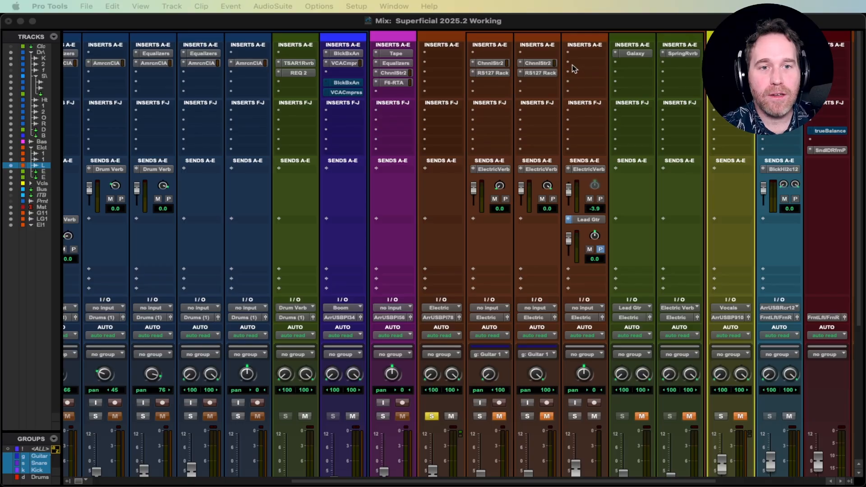
left_click(572, 64)
mouse_move(624, 62)
mouse_move(694, 70)
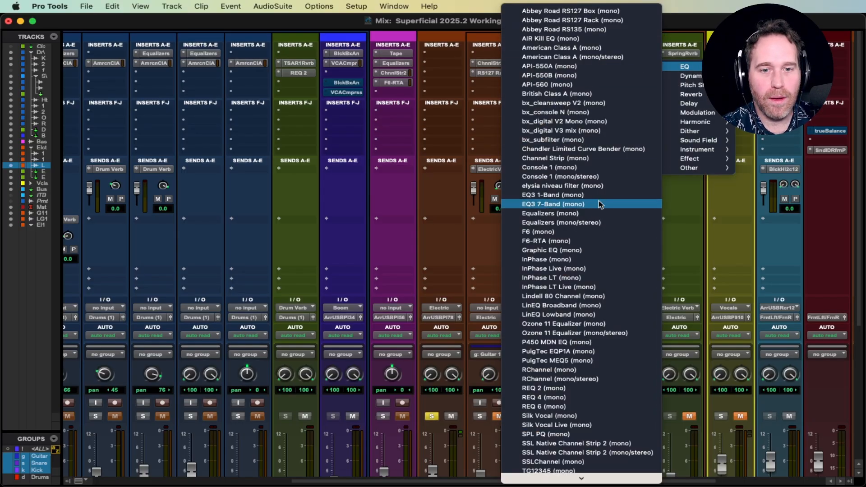
left_click(457, 226)
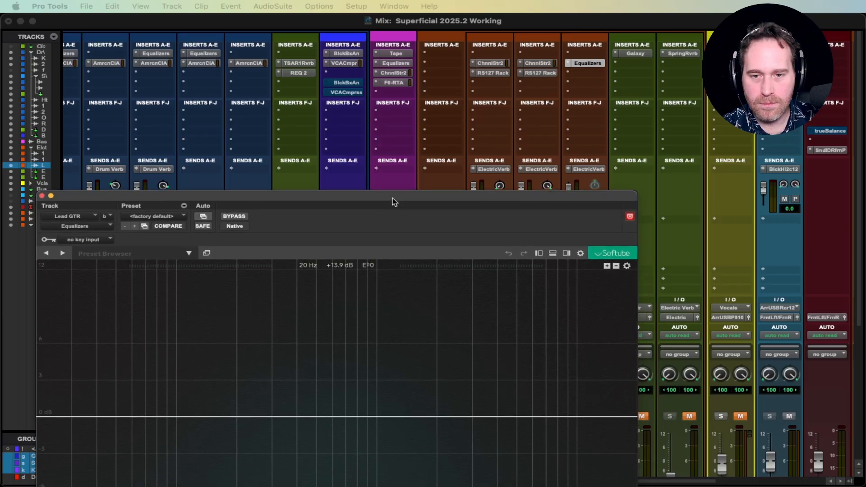
left_click_drag(392, 201, 479, 53)
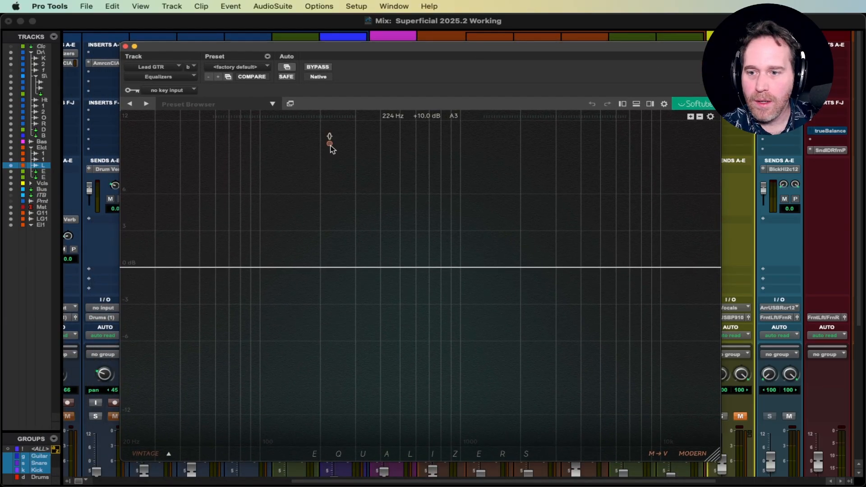
Add a high-pass filter on Lead GTR at 56 Hz with an 18 dB/oct slope during playback.
key("space")
left_click(160, 309)
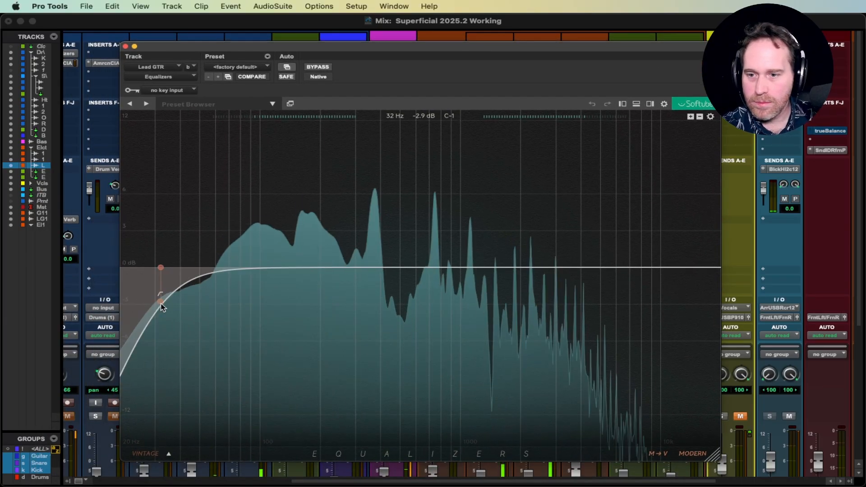
left_click(217, 420)
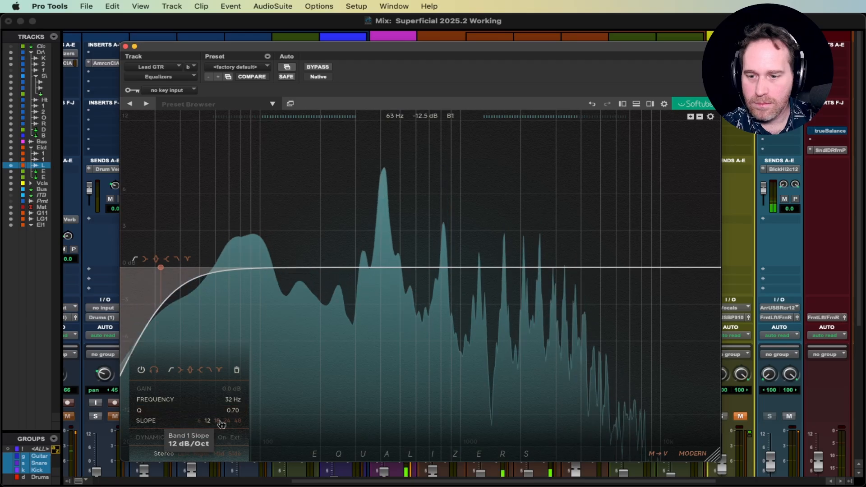
left_click_drag(161, 266, 210, 267)
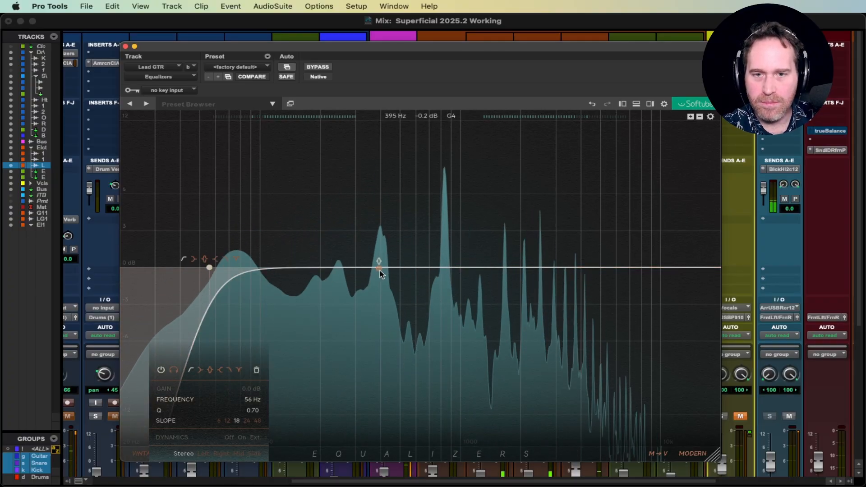
Cut Lead GTR by 7.7 dB at 403 Hz with a bell band, narrow its Q to 1.82, and restart playback.
left_click(382, 269)
left_click_drag(383, 271, 381, 349)
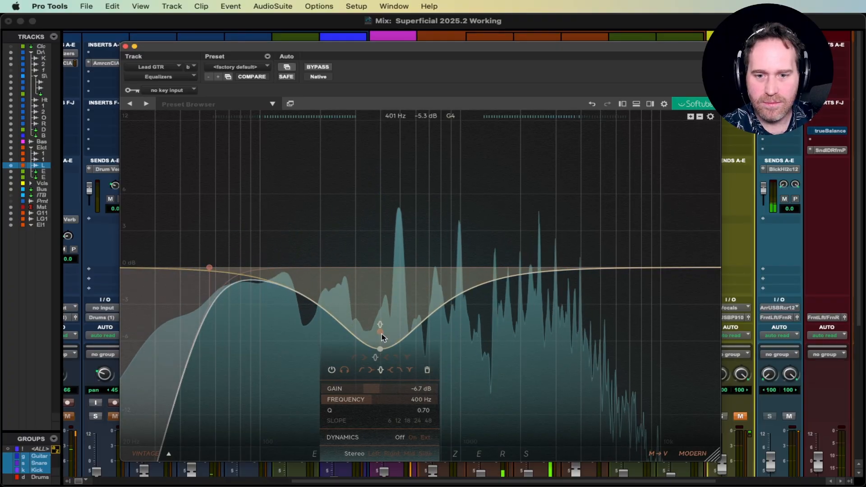
scroll(381, 343, "up", 5)
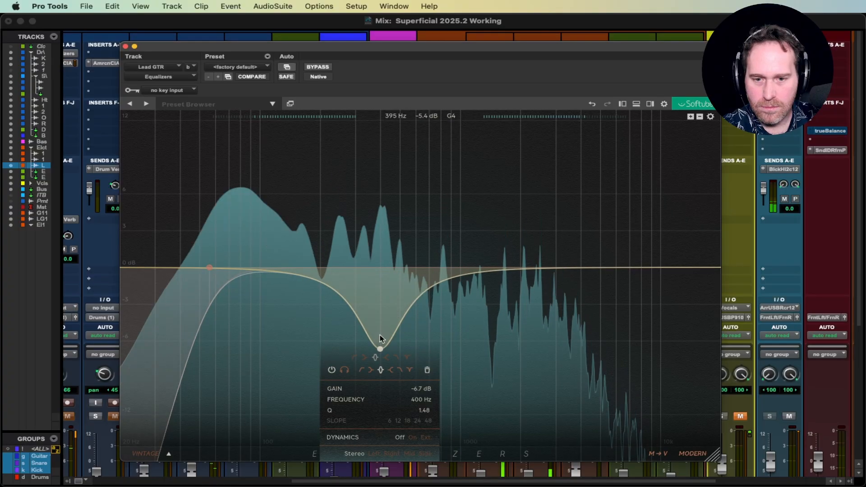
left_click_drag(380, 349, 381, 363)
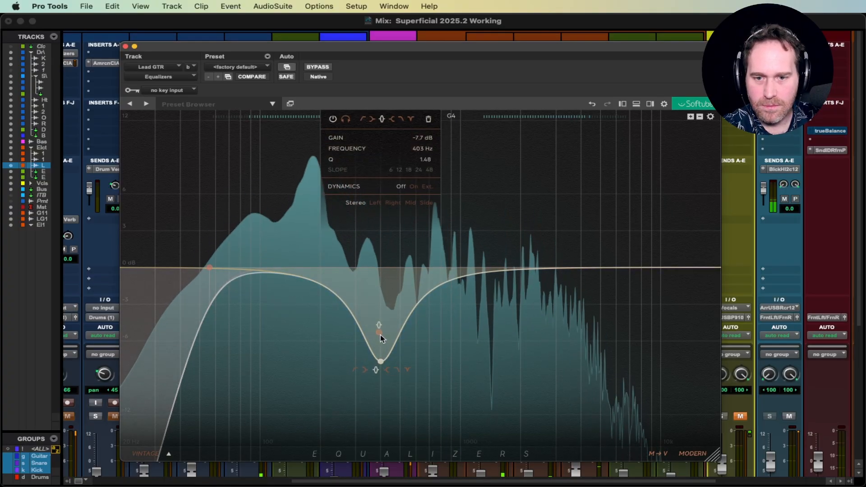
scroll(381, 350, "up", 3)
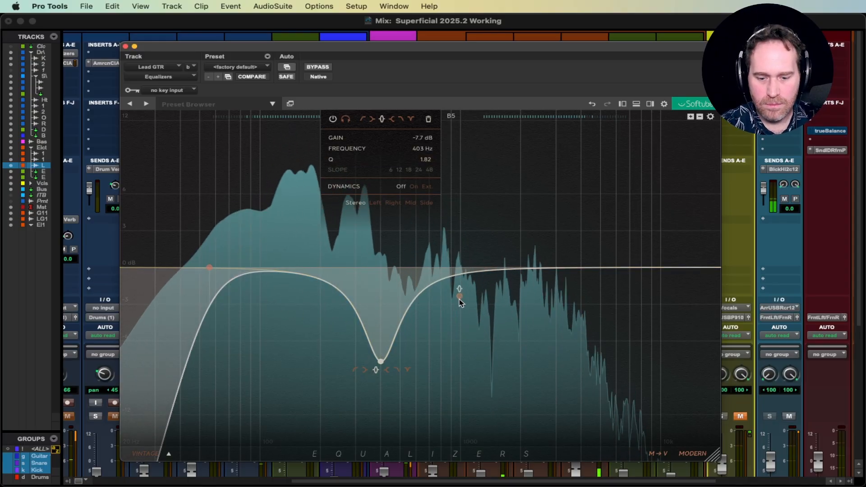
key("space")
key("space")
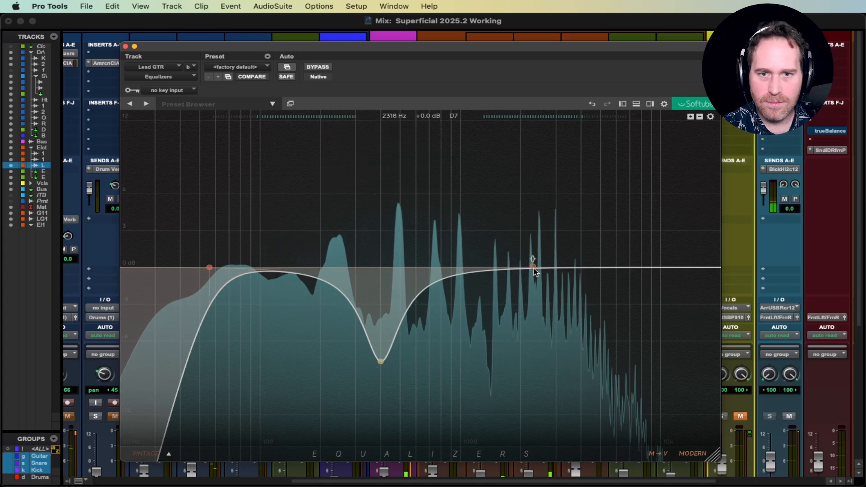
Cut Lead GTR by 7.9 dB at 2311 Hz with a bell band and set its Q to 2.02.
left_click(533, 268)
left_click_drag(533, 268, 534, 320)
scroll(534, 320, "up", 5)
left_click_drag(499, 409, 499, 409)
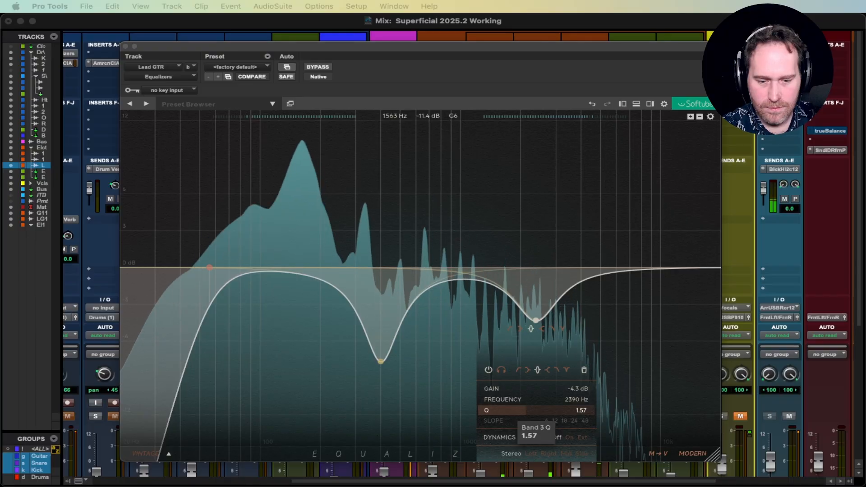
left_click_drag(535, 320, 532, 364)
scroll(532, 345, "up", 5)
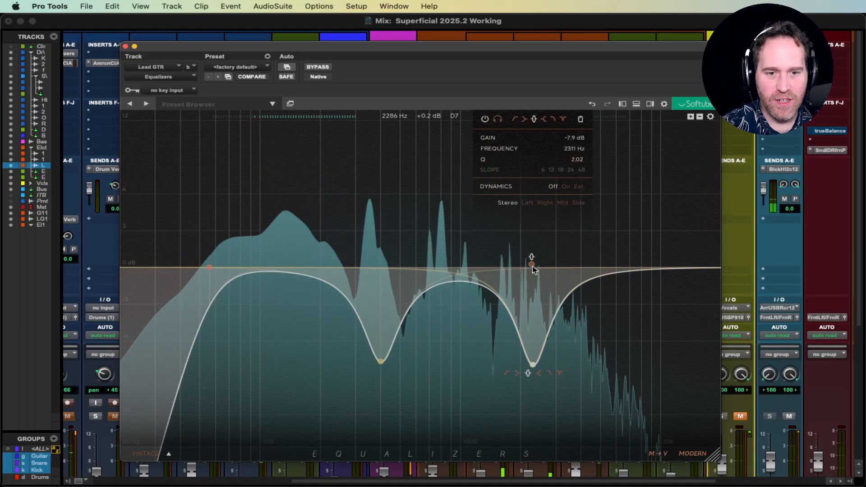
Add a second bell cut of 5.5 dB at 2358 Hz on Lead GTR with a Q of 1.48 during playback.
key("space")
left_click(534, 267)
key("space")
left_click_drag(535, 268, 533, 334)
scroll(533, 293, "up", 4)
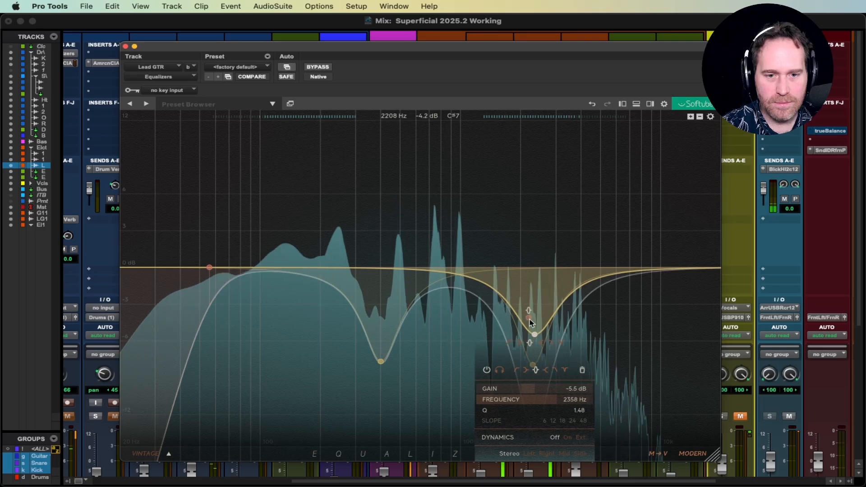
Make the 2358 Hz band dynamic with a -16.8 dB threshold, 29.1 ms attack and 190.8 ms release, checking it during playback.
left_click(564, 437)
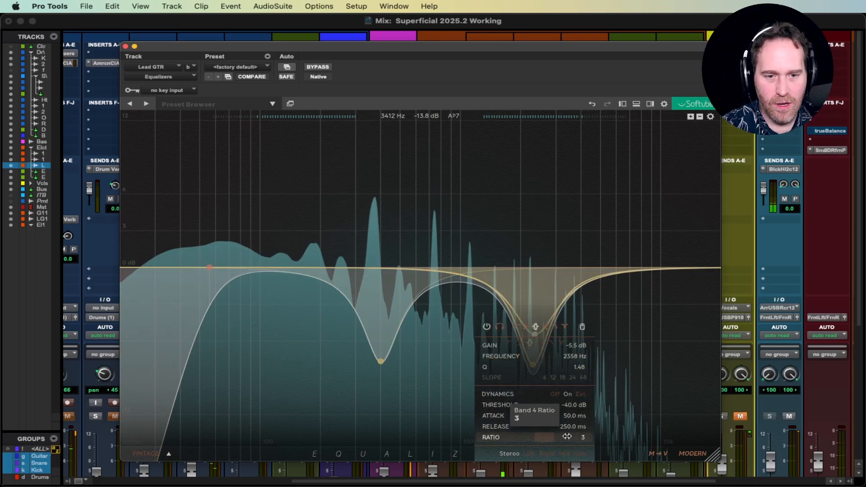
left_click_drag(583, 412, 536, 425)
left_click_drag(568, 402, 470, 401)
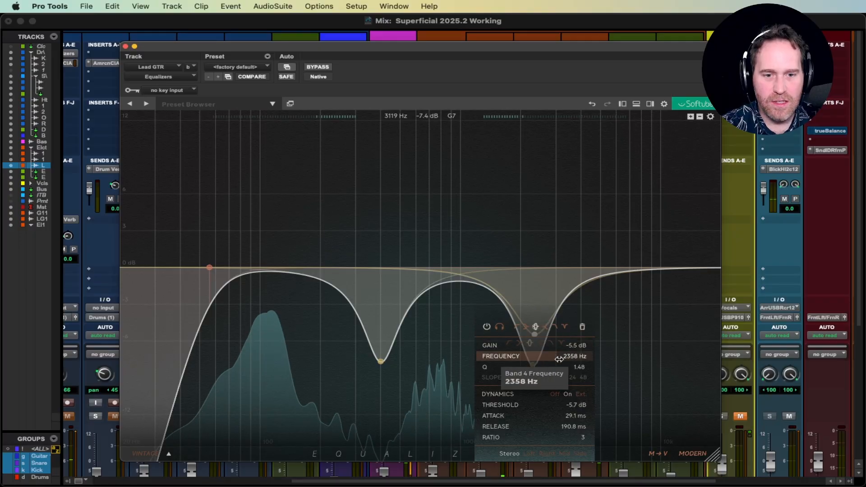
left_click_drag(550, 407, 576, 407)
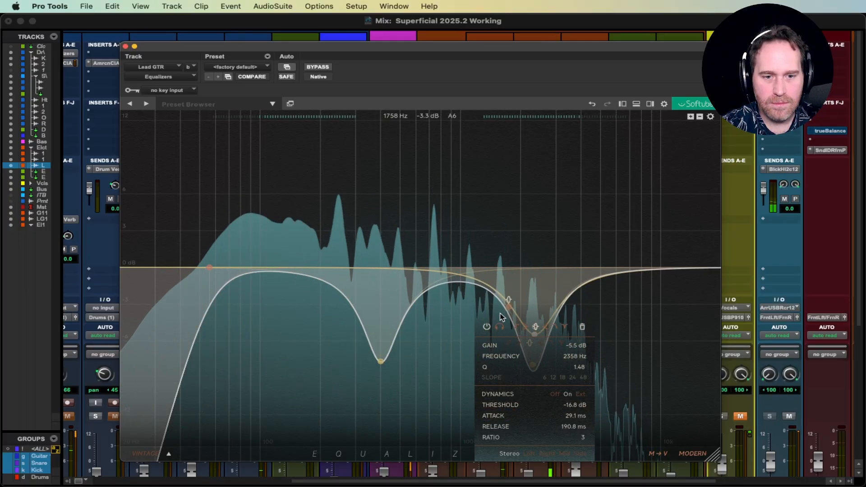
left_click(487, 328)
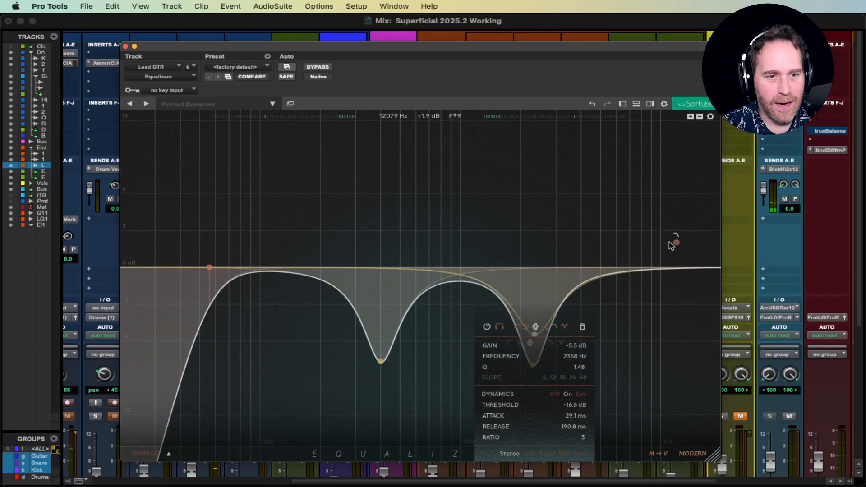
Add a high shelf on Lead GTR boosting 3.4 dB at 6646 Hz.
left_click_drag(659, 236, 624, 225)
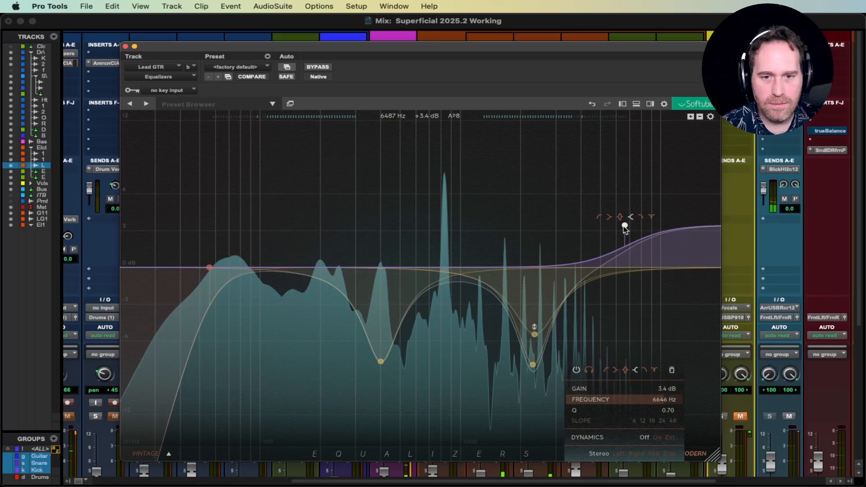
Add a bell band at 728 Hz with 0.0 dB gain on Lead GTR and audition it in solo.
left_click(431, 269)
left_click_drag(432, 269, 442, 269)
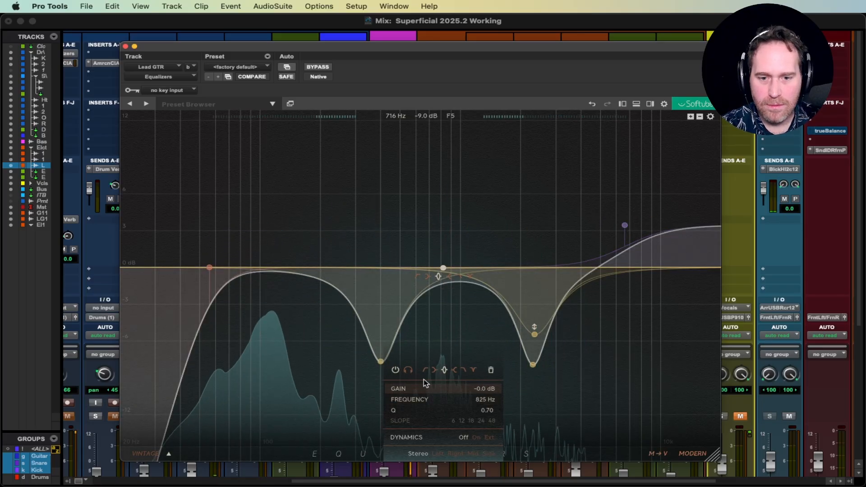
left_click(408, 370)
left_click_drag(440, 267, 433, 268)
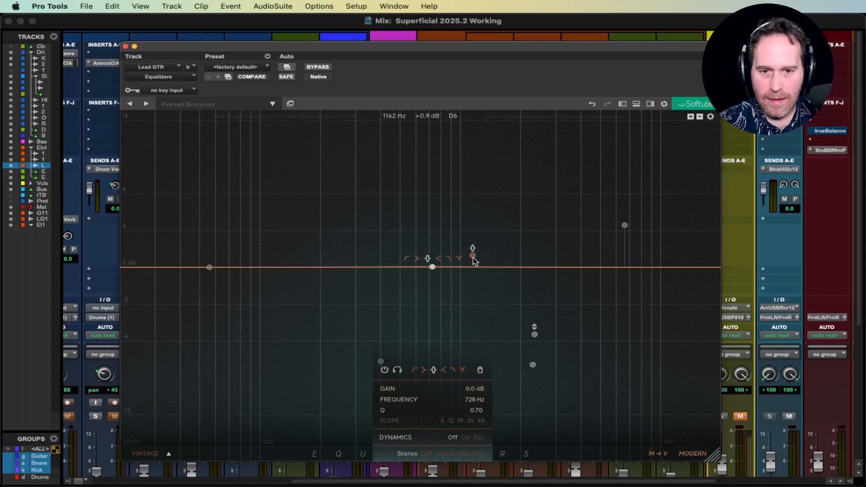
key("space")
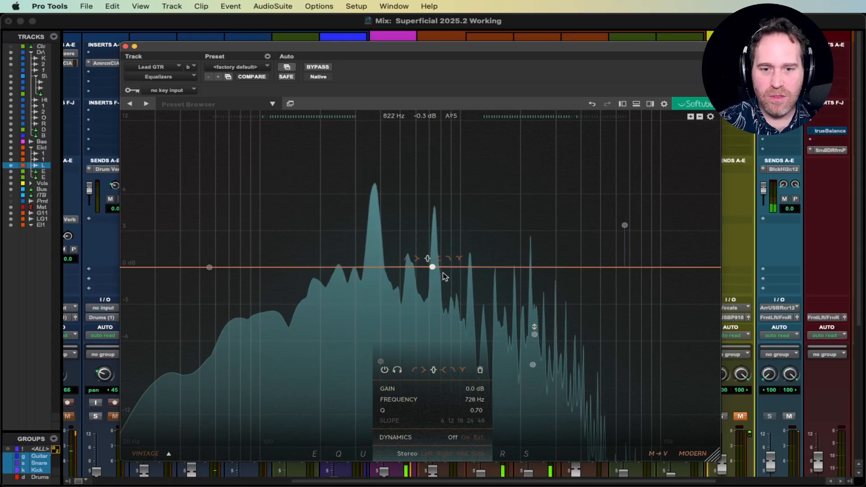
key("space")
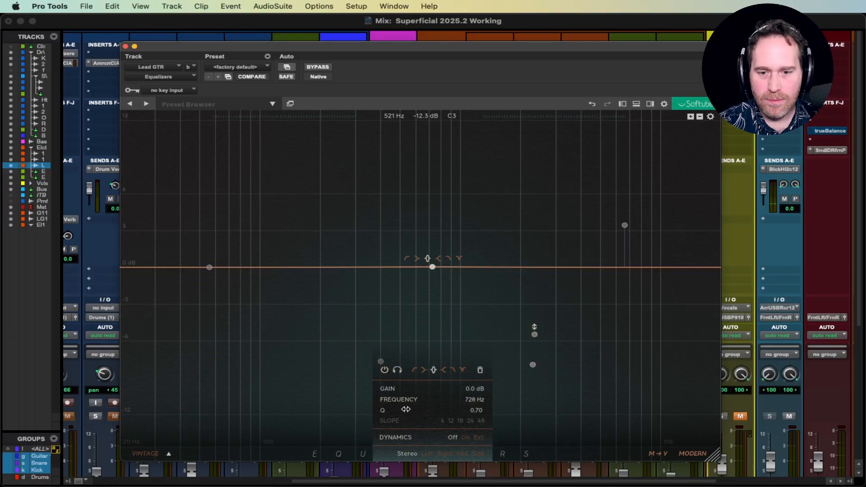
Boost the new midrange bell band by 4.0 dB, narrow its Q to 1.68 and set its frequency to 810 Hz.
scroll(478, 388, "up", 4)
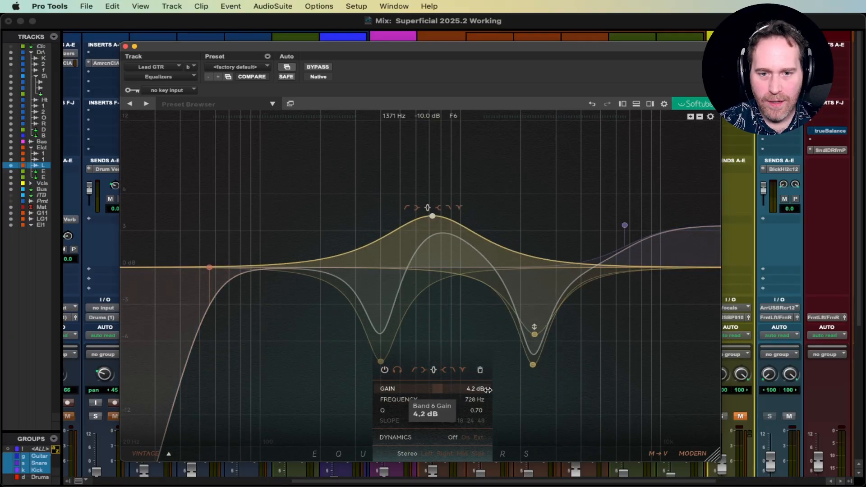
left_click_drag(471, 411, 501, 411)
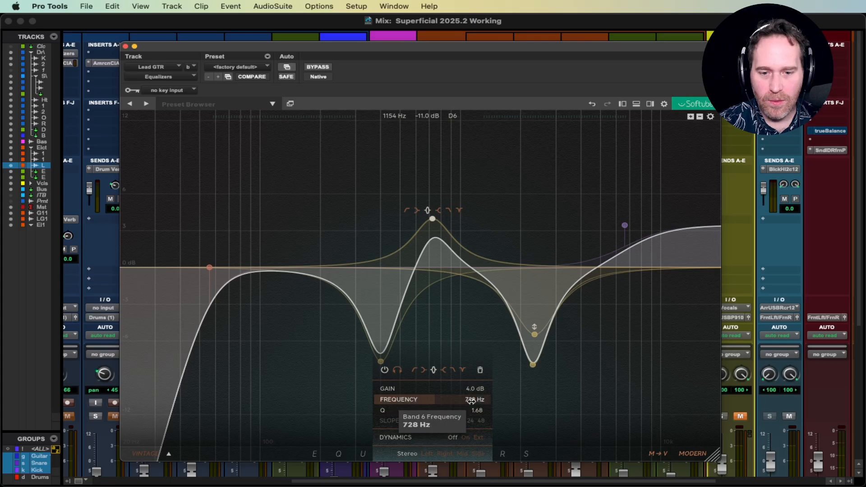
scroll(471, 400, "up", 5)
scroll(472, 400, "up", 3)
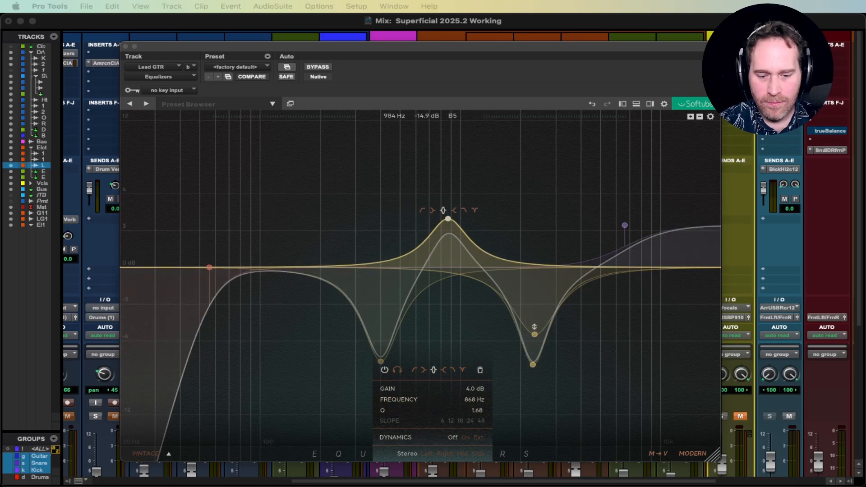
left_click(466, 398)
scroll(467, 401, "down", 5)
scroll(467, 398, "up", 2)
key("space")
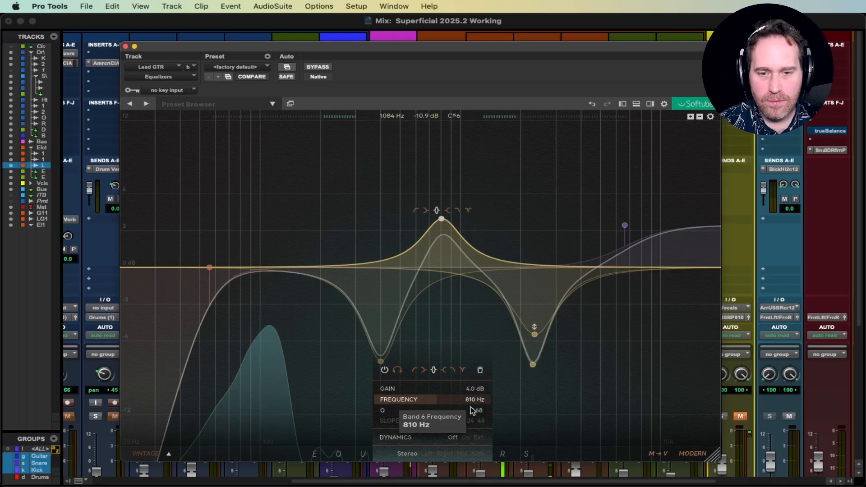
Turn on dynamics for the 810 Hz band with a -35.0 dB threshold, 28.1 ms attack and a ratio of -6.
left_click(467, 439)
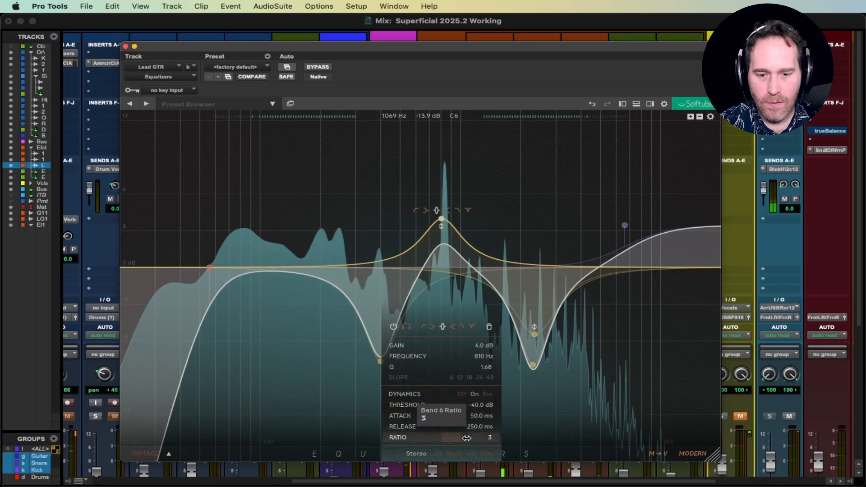
left_click_drag(420, 438, 385, 439)
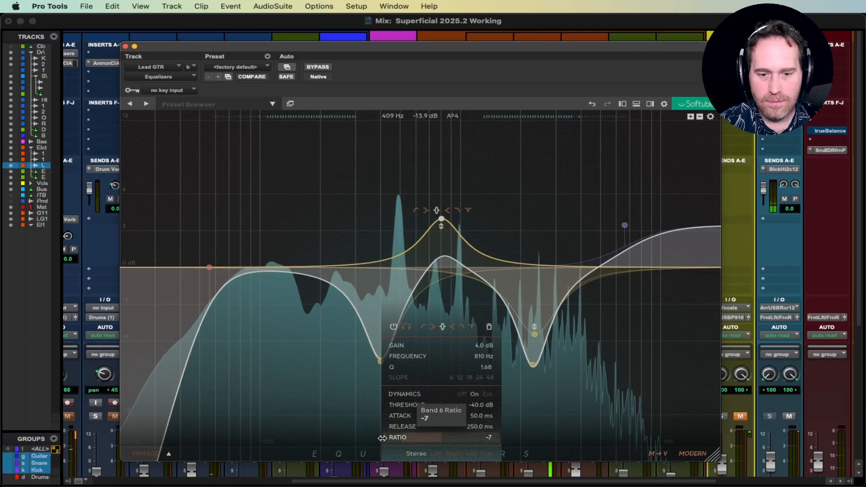
left_click_drag(451, 404, 432, 416)
Compare Lead GTR with and without the 810 Hz band by muting and unmuting it during playback.
left_click(394, 328)
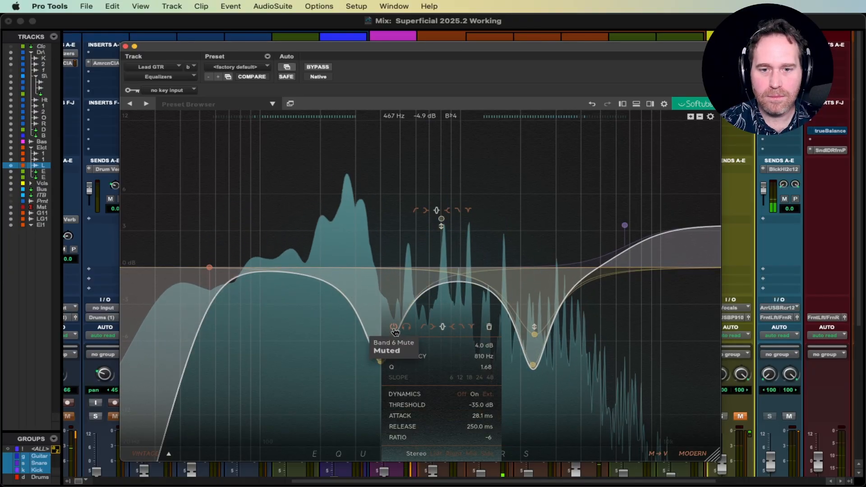
left_click(394, 328)
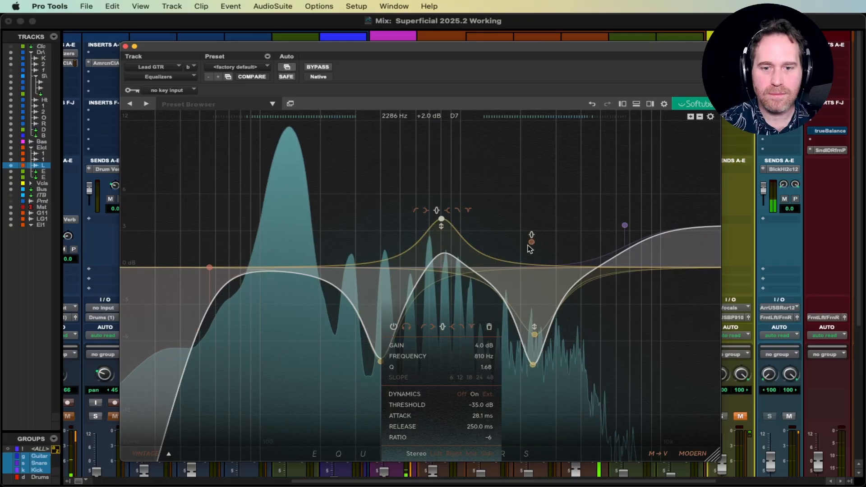
left_click(394, 328)
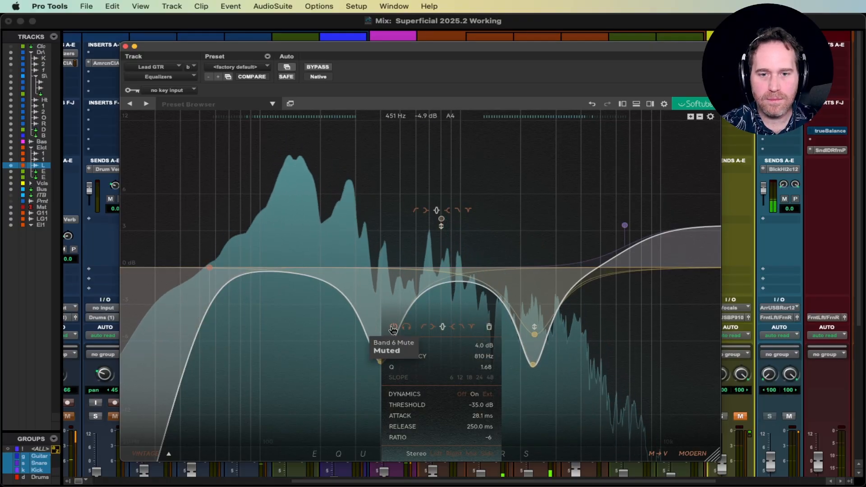
left_click(393, 327)
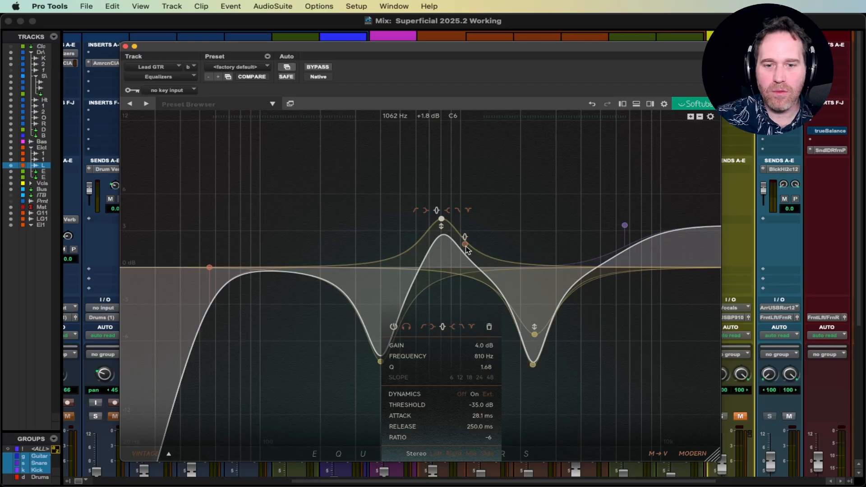
left_click_drag(407, 291, 326, 340)
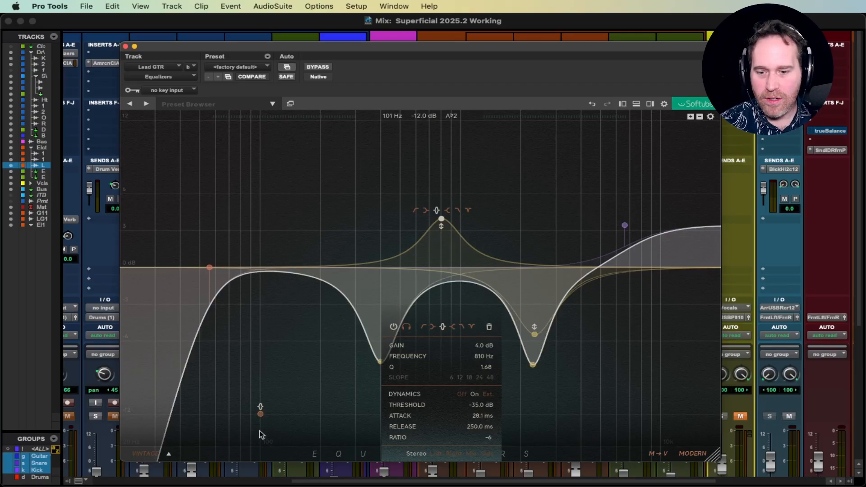
Add the American Class A Equalizer as the vintage EQ and cut its low-frequency gain, comparing it off and on during playback.
left_click(139, 454)
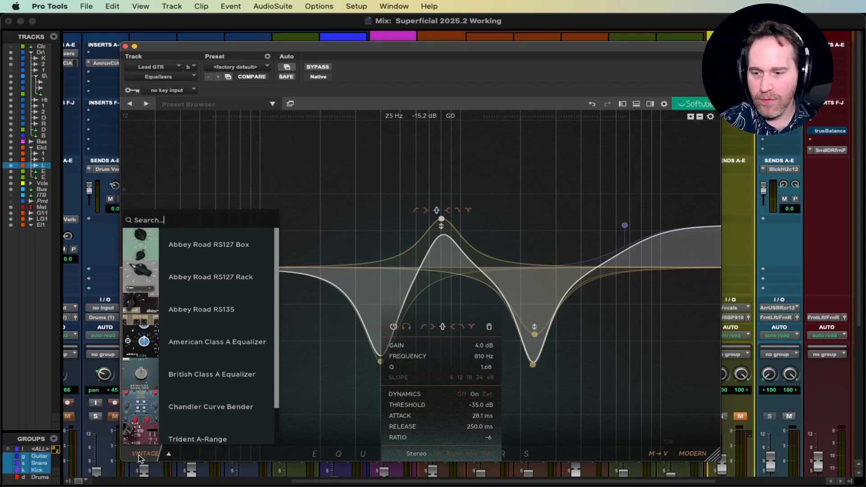
left_click(209, 338)
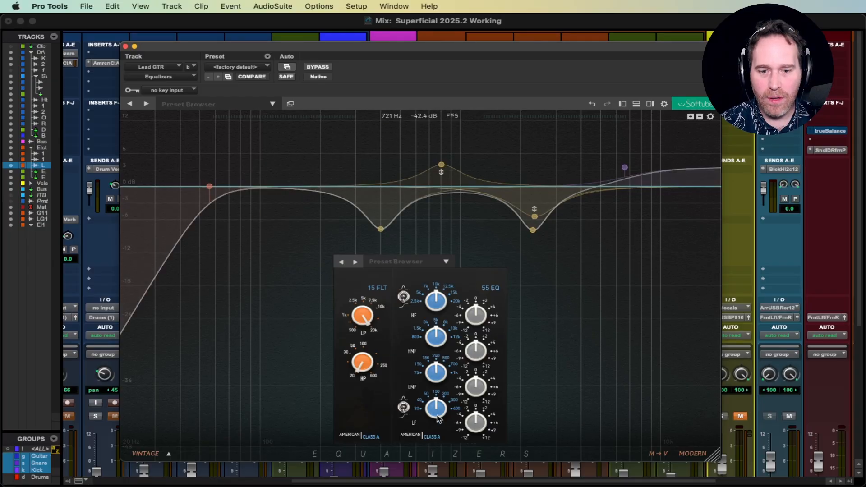
key("space")
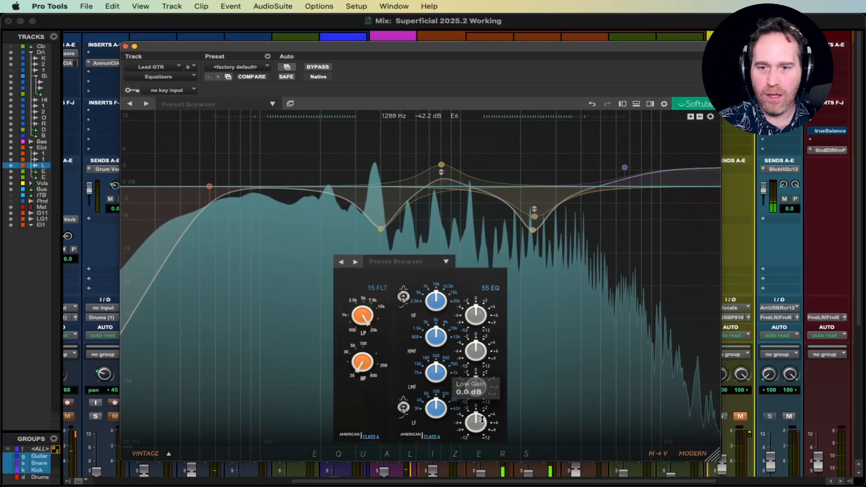
left_click_drag(482, 420, 475, 435)
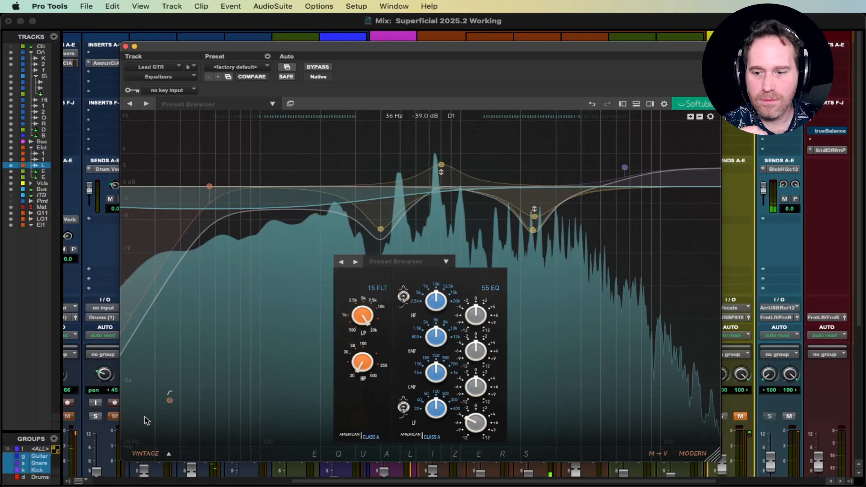
left_click(144, 459)
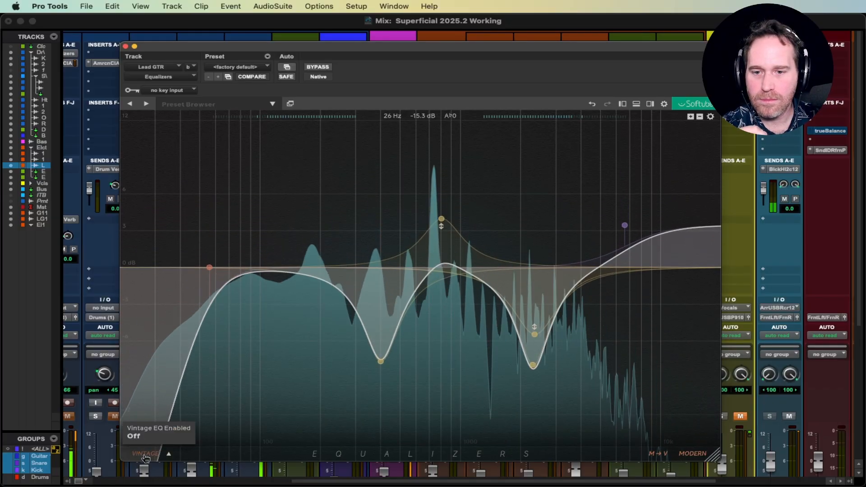
left_click(144, 459)
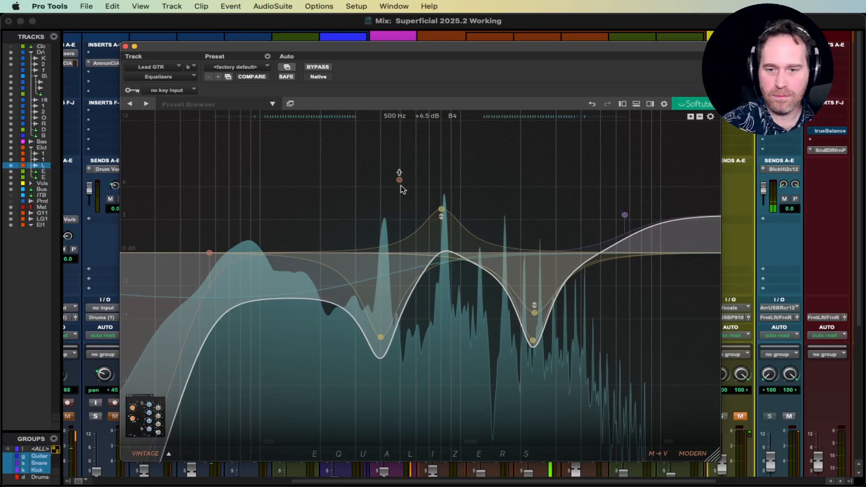
Close the Equalizers window and insert the FET Compressor Mk II (mono) in the next free insert slot of Lead GTR.
left_click(380, 337)
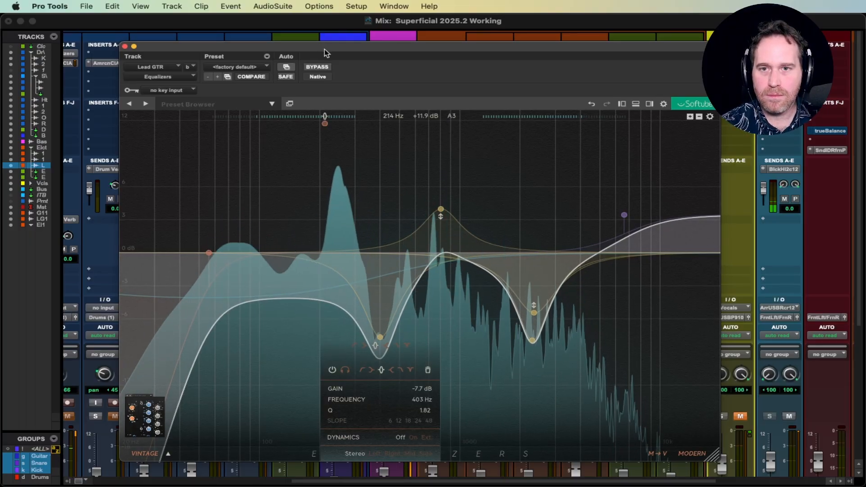
left_click_drag(323, 48, 314, 51)
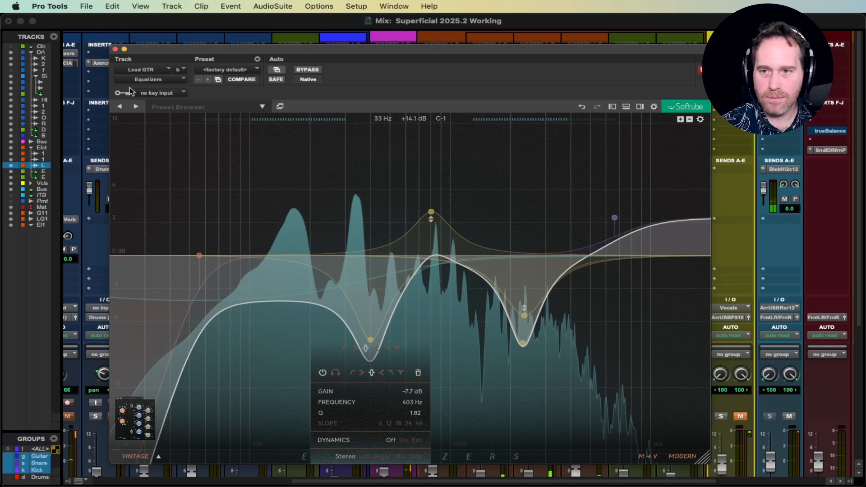
left_click(115, 48)
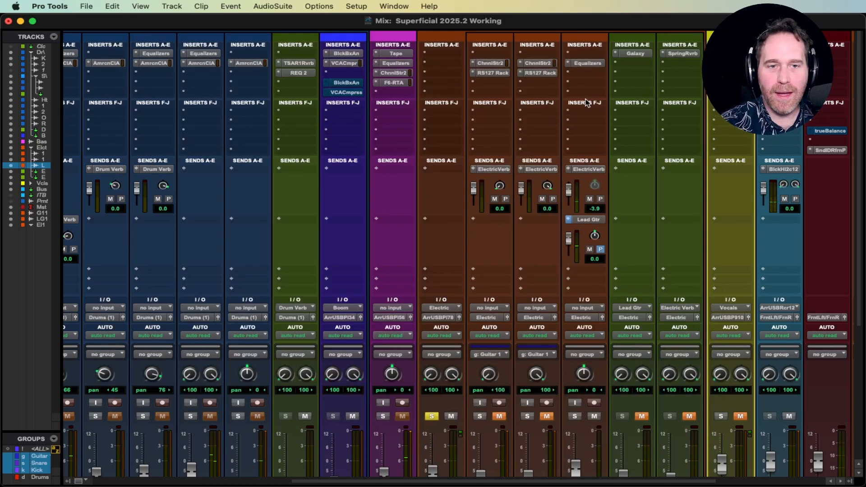
left_click(580, 75)
mouse_move(626, 72)
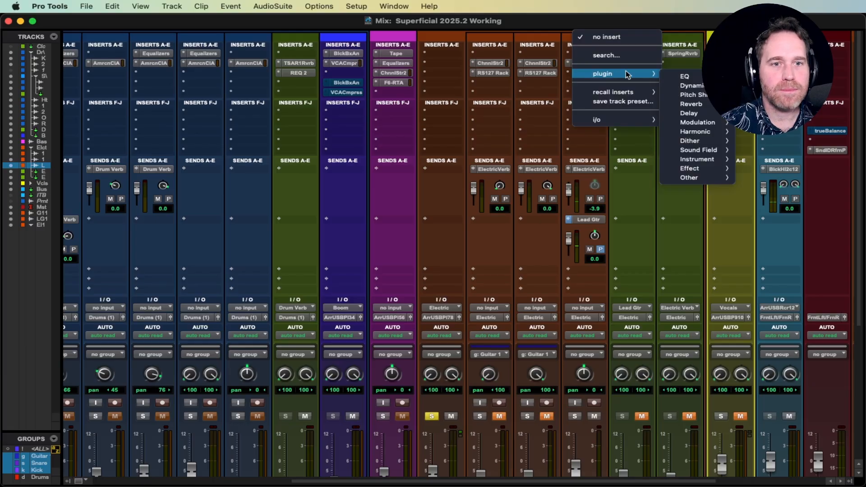
mouse_move(690, 85)
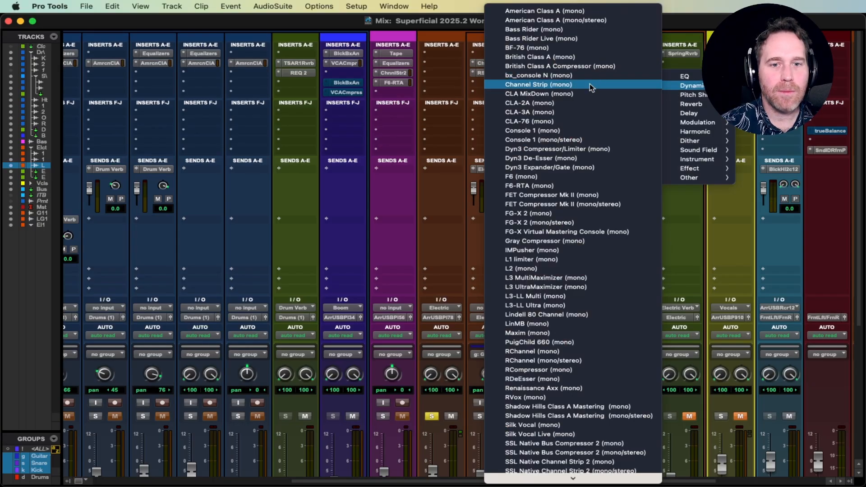
left_click(580, 197)
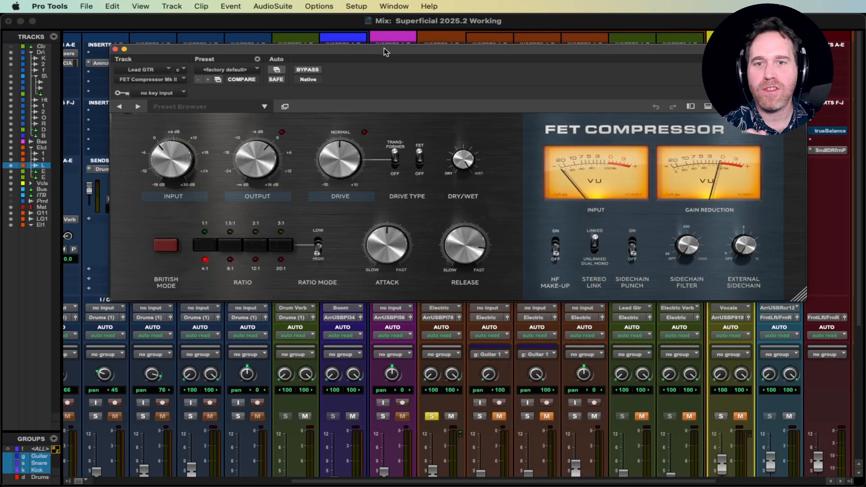
Set the FET Compressor to an 8:1 ratio with fast attack and release and drive at 1.5, rebalance input and output, and close it.
left_click_drag(383, 48, 330, 58)
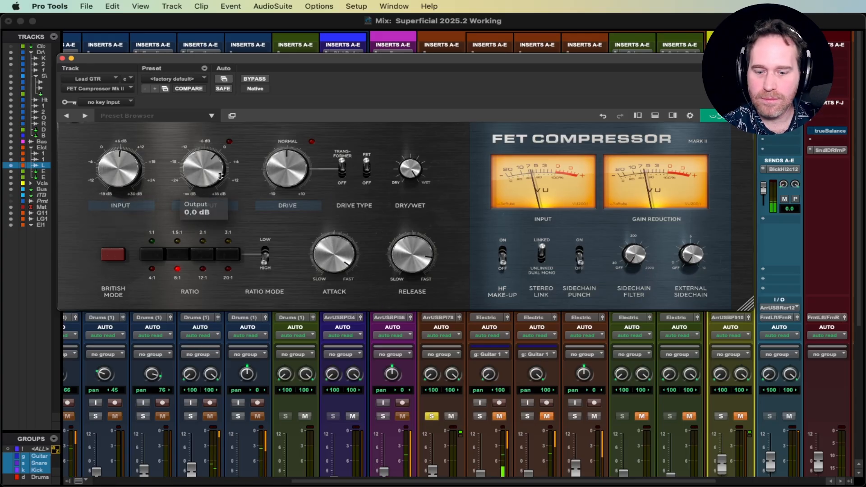
scroll(131, 171, "down", 3)
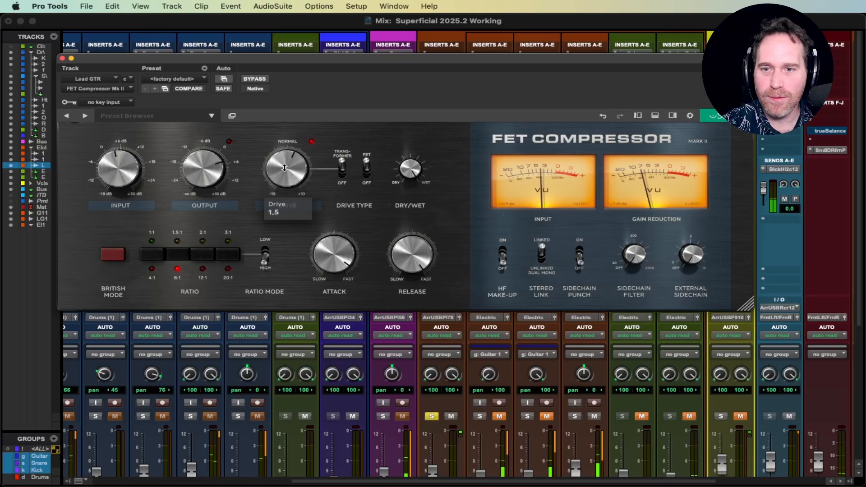
left_click(62, 58)
scroll(649, 347, "down", 5)
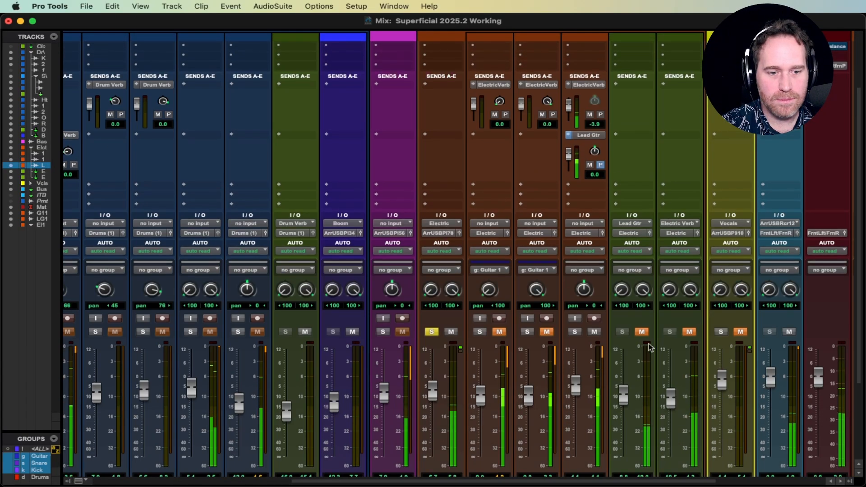
scroll(561, 260, "up", 3)
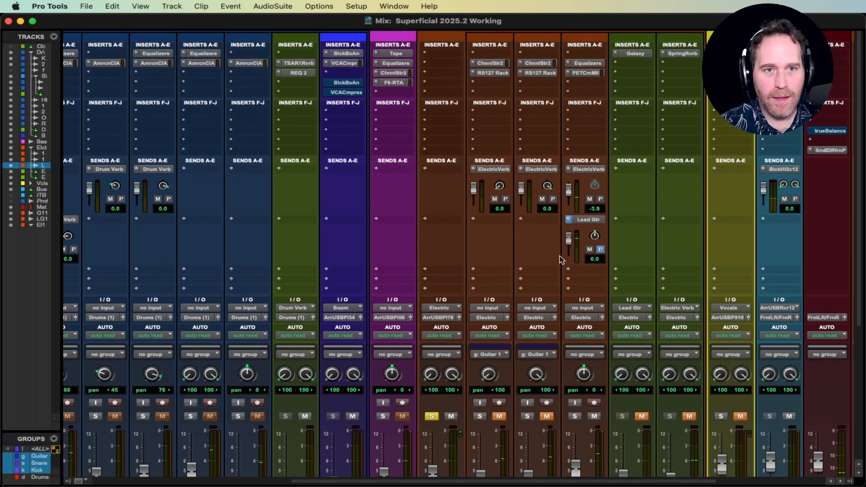
Insert Tape (mono) in the first insert slot of Lead GTR and compare it bypassed and active during playback.
left_click(573, 55)
mouse_move(626, 55)
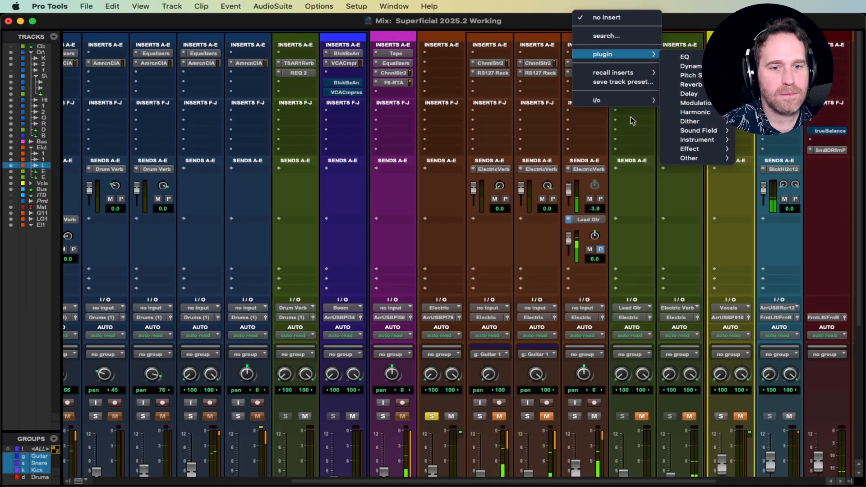
mouse_move(694, 113)
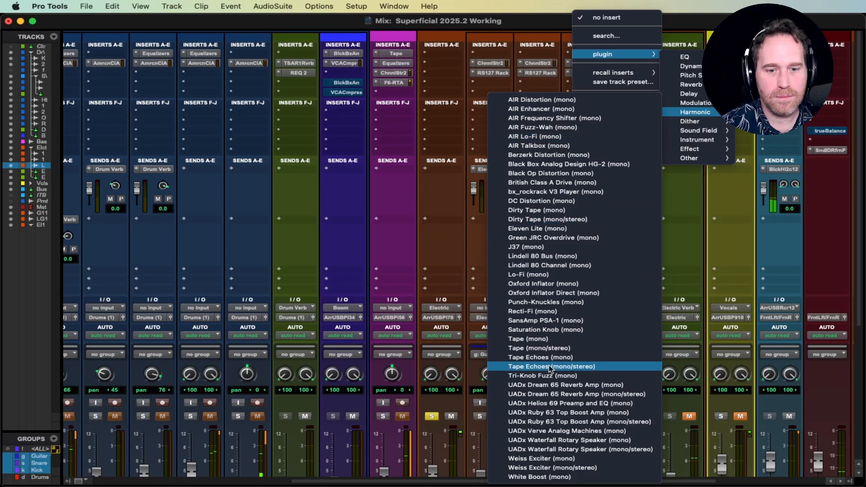
left_click(543, 339)
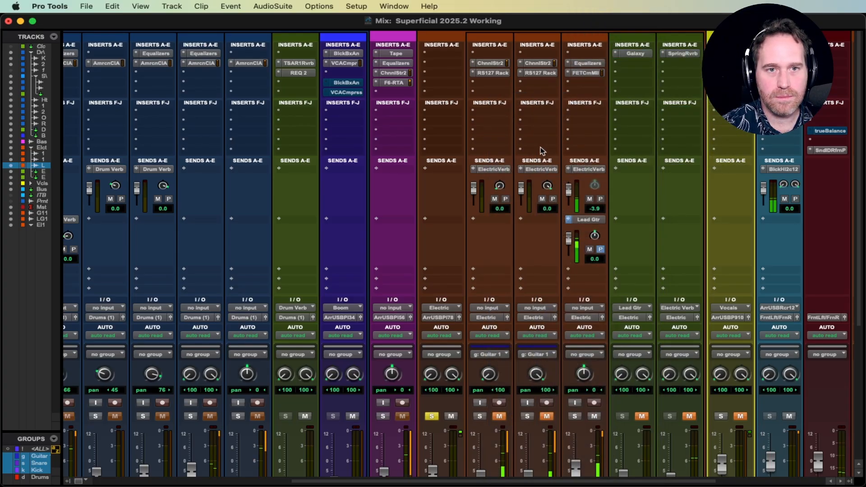
left_click(573, 55)
mouse_move(604, 54)
mouse_move(697, 105)
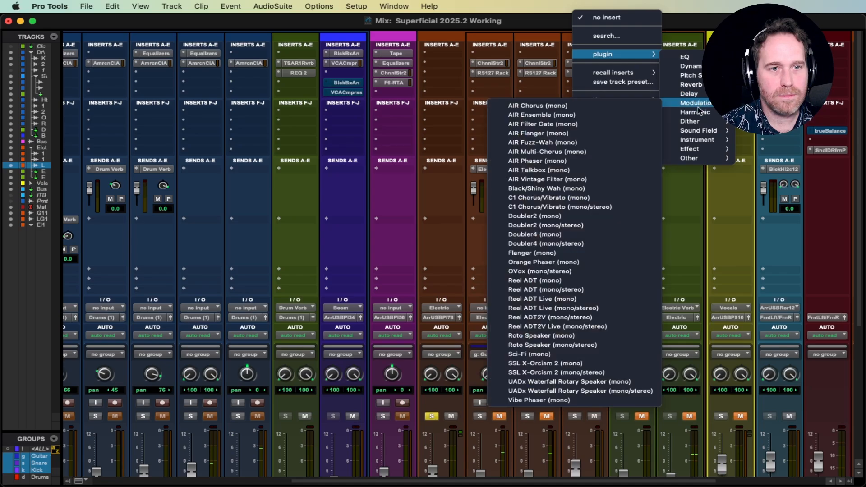
left_click(571, 339)
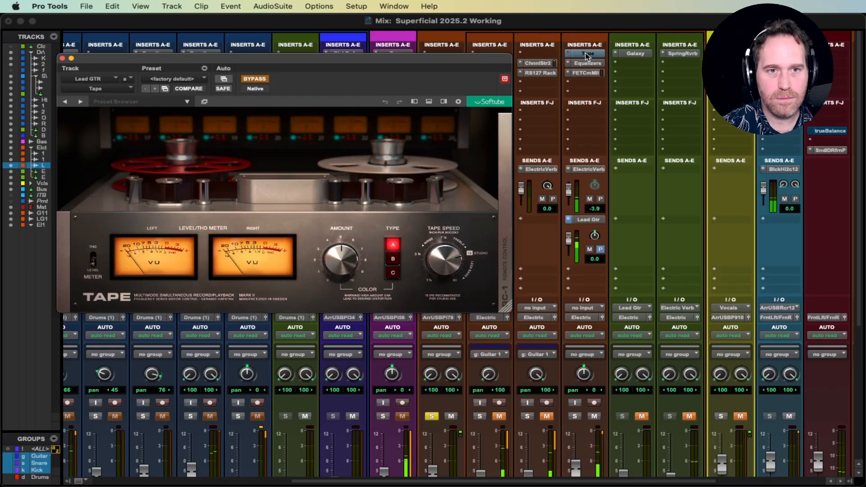
scroll(591, 225, "down", 3)
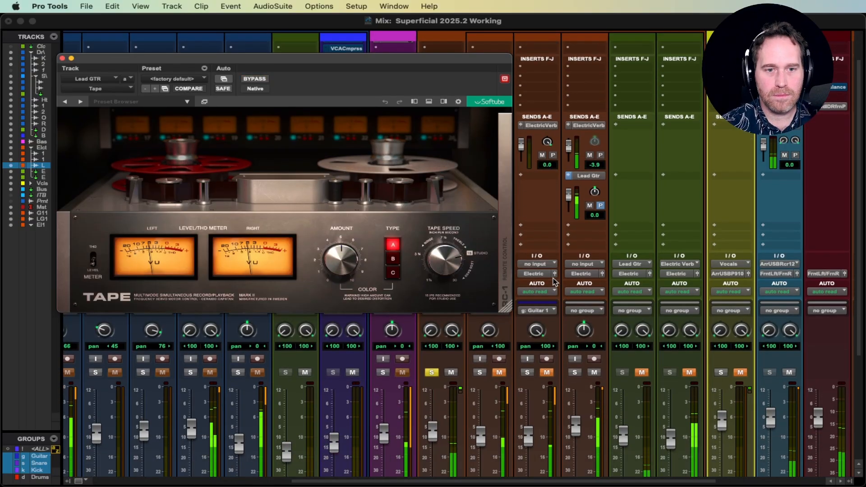
Save the session and switch the Lead Gtr send on the Lead GTR track to post-fader.
scroll(592, 169, "up", 1)
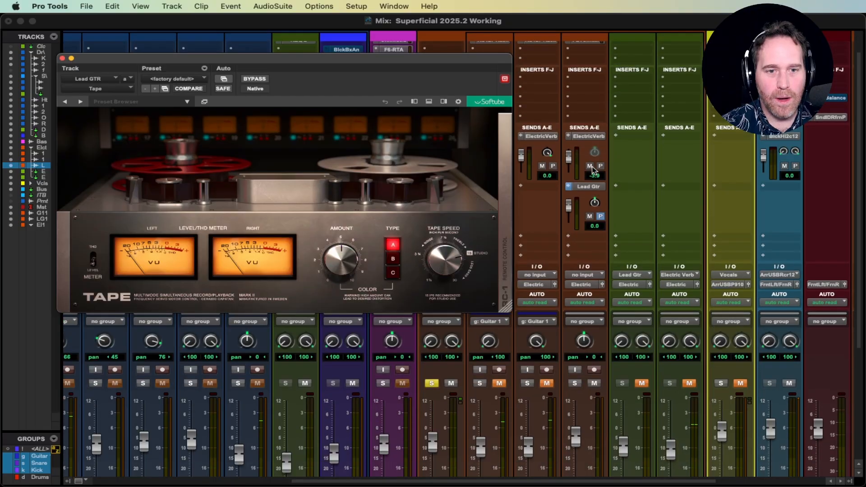
left_click(586, 186)
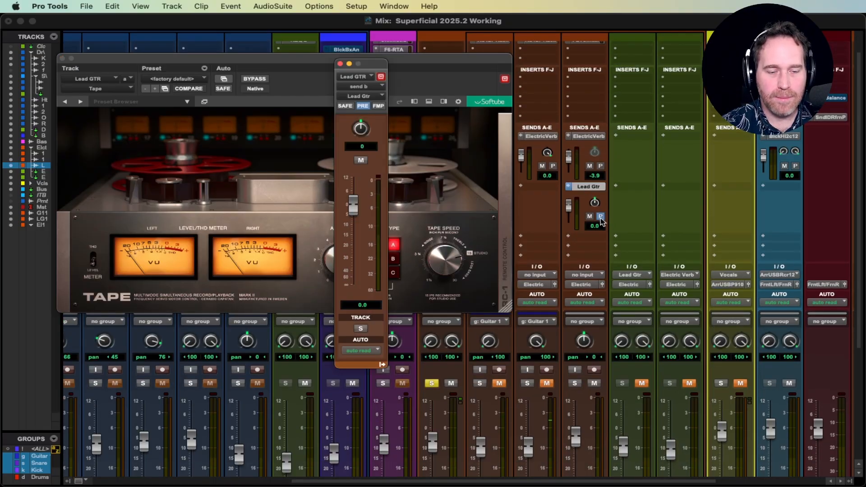
scroll(586, 212, "down", 1)
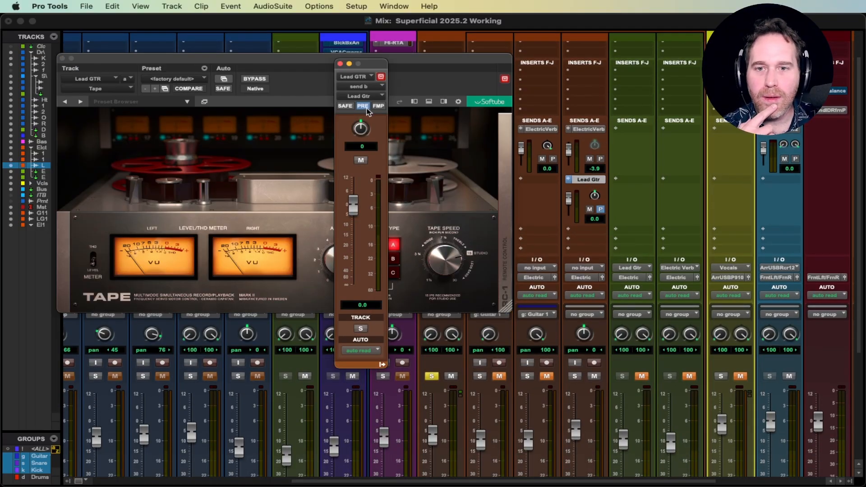
key("super+s")
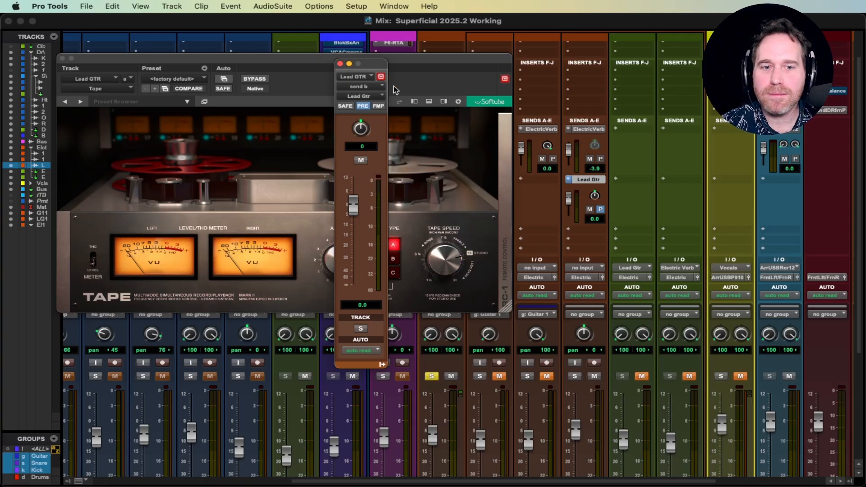
left_click(600, 209)
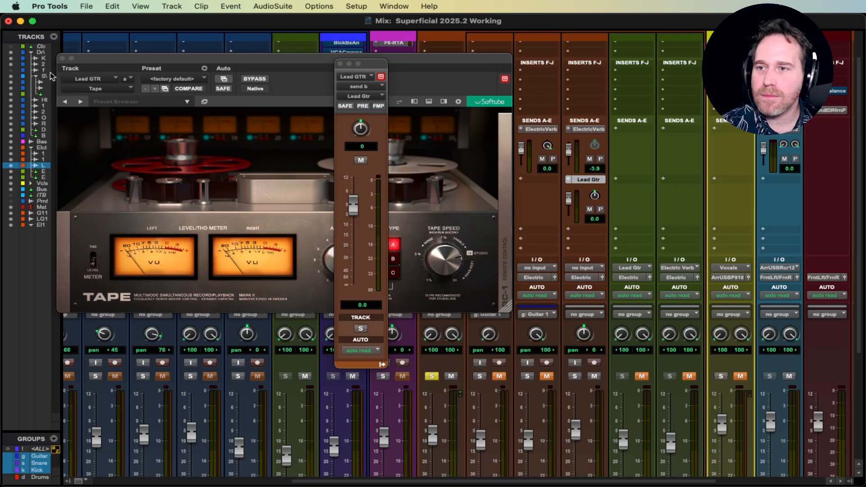
Close Tape, open the Galaxy Tape Echo on E GTR Del, unmute that track and raise its fader to -7.0 dB.
left_click(62, 59)
scroll(595, 76, "up", 2)
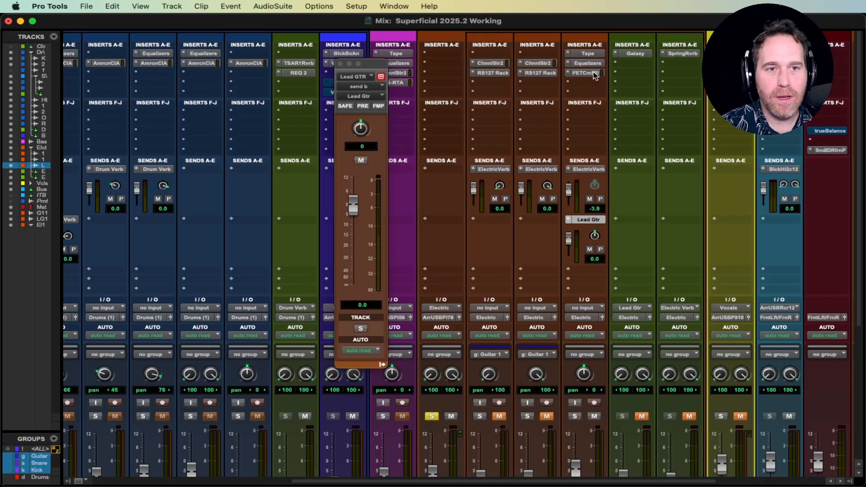
left_click(627, 54)
scroll(587, 272, "down", 2)
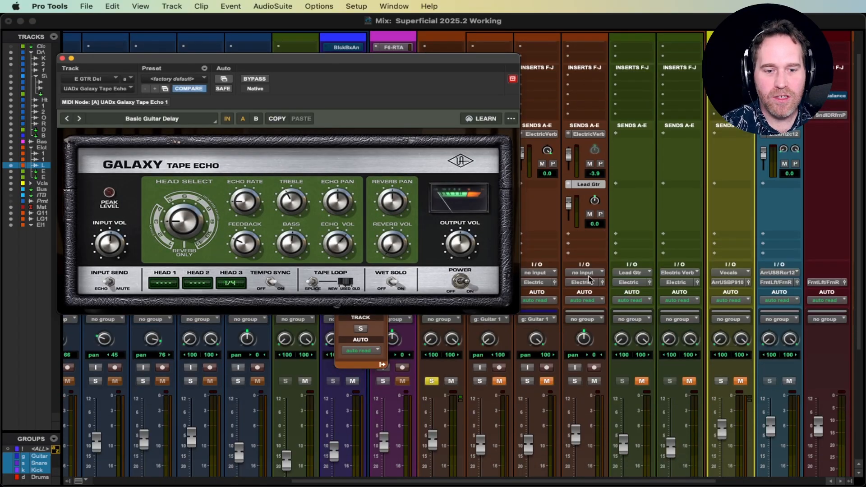
scroll(622, 387, "down", 2)
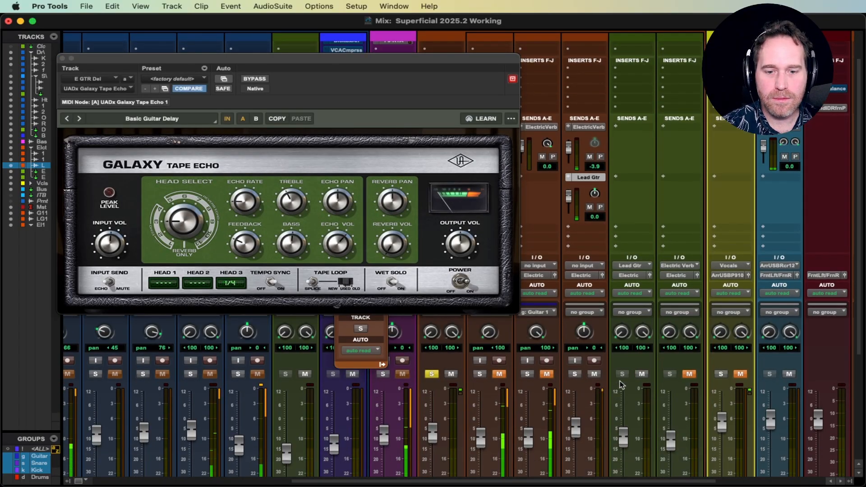
left_click_drag(626, 414, 626, 408)
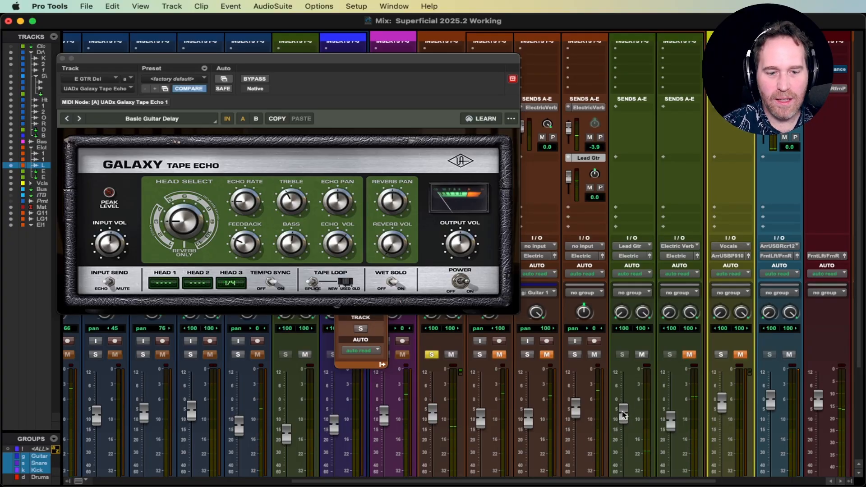
Unmute the Electric Verb return during playback and close the Galaxy Tape Echo window.
key("space")
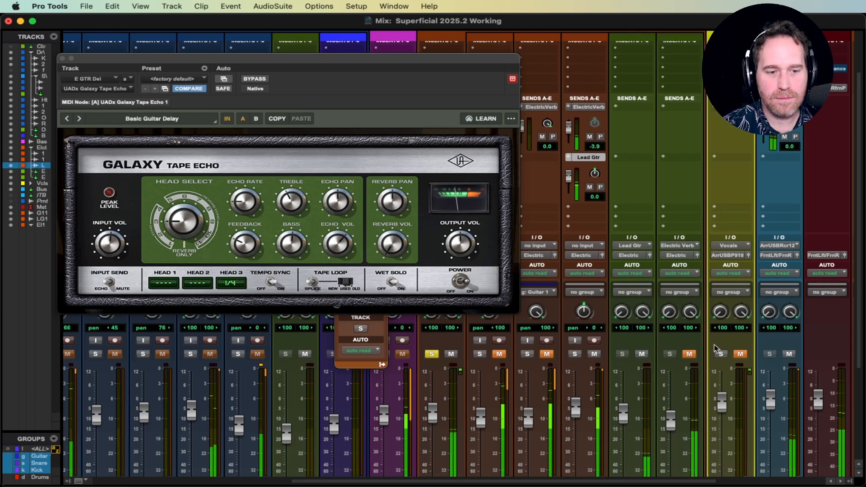
left_click(691, 355)
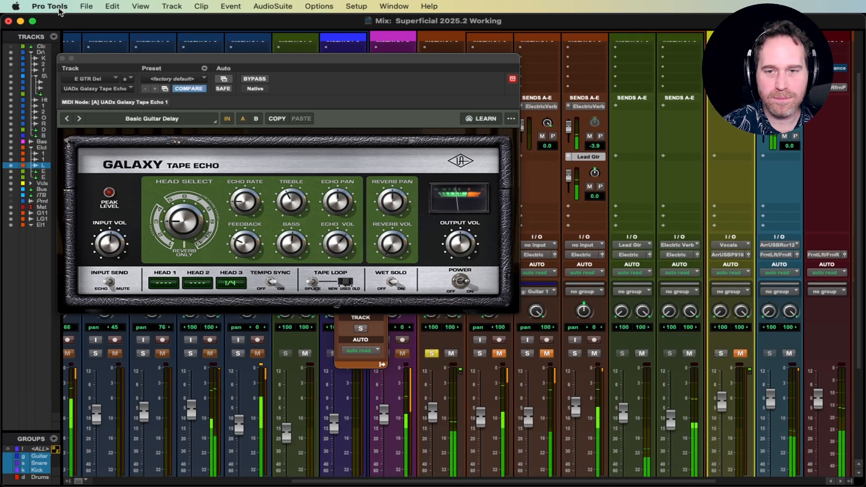
left_click(62, 58)
scroll(695, 262, "down", 3)
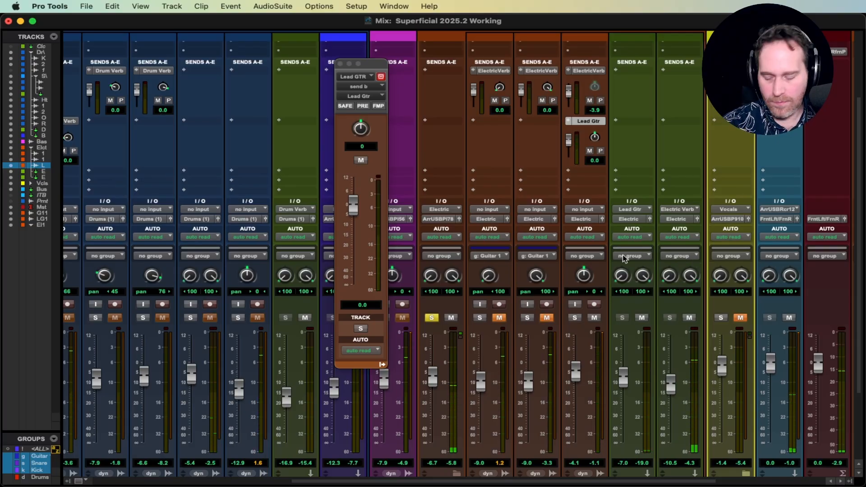
Take the Electric bus out of solo.
scroll(620, 257, "up", 8)
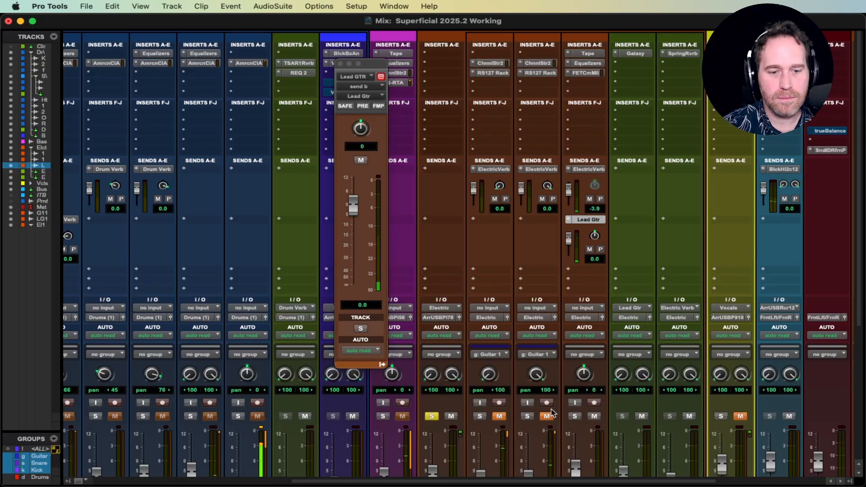
scroll(571, 392, "down", 3)
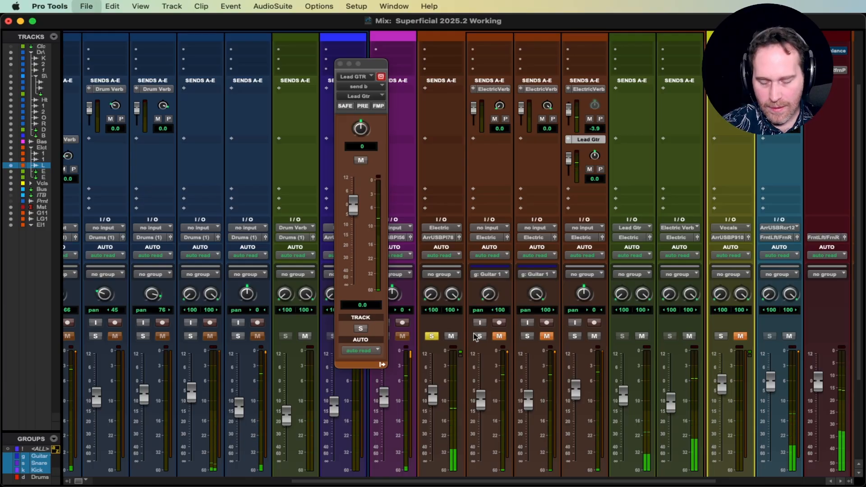
left_click(431, 336)
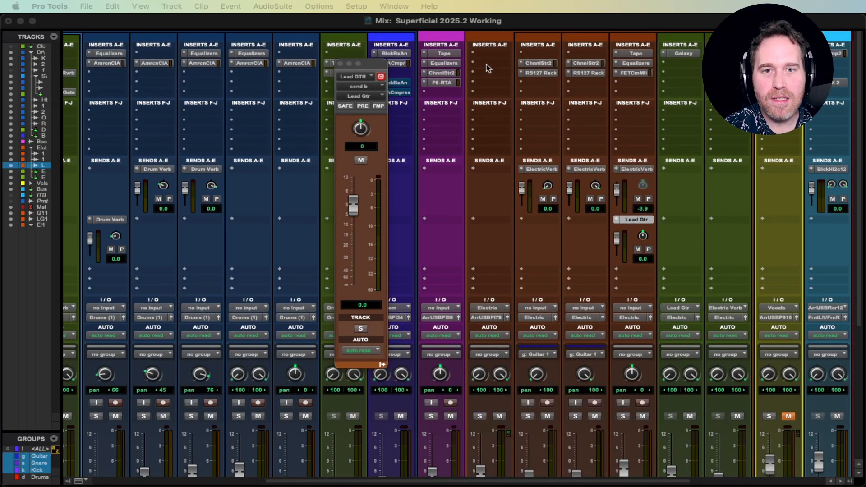
Insert the stereo F6-RTA equalizer in the second insert slot of the Electric bus and reposition its window.
left_click(483, 64)
mouse_move(528, 64)
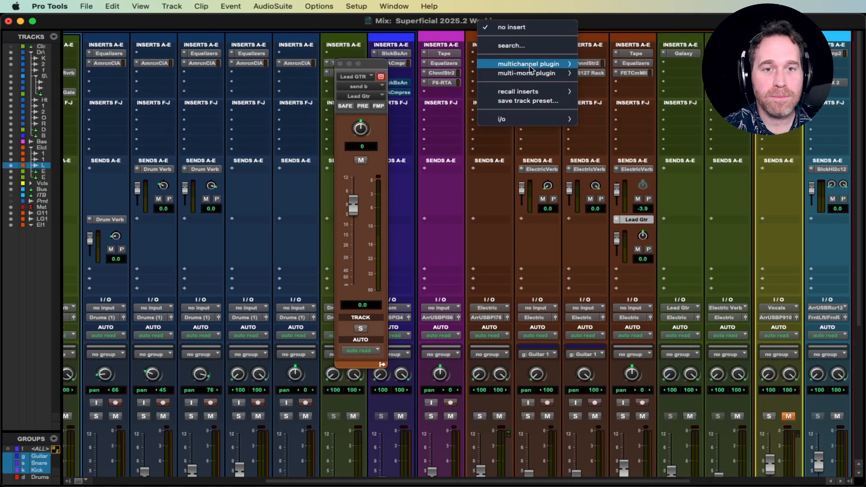
mouse_move(639, 116)
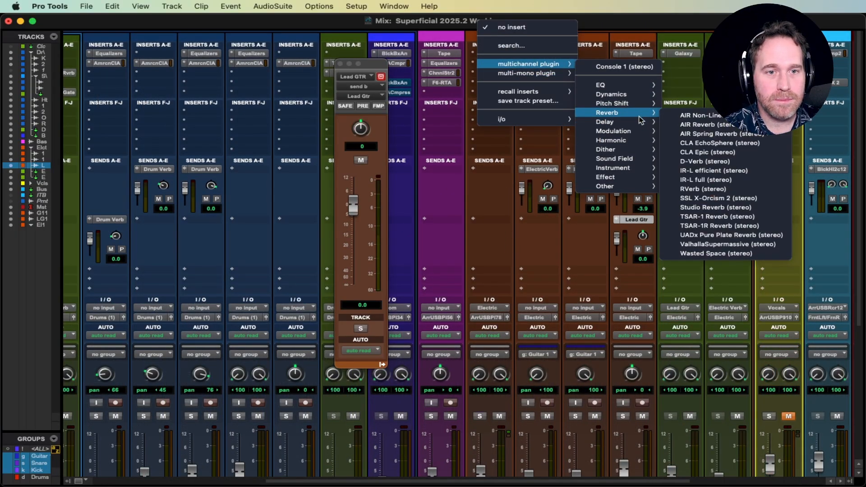
mouse_move(634, 86)
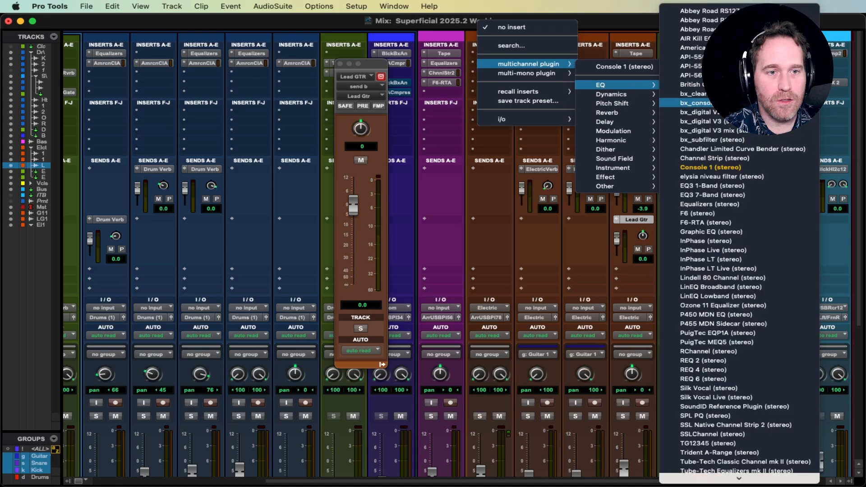
left_click(716, 223)
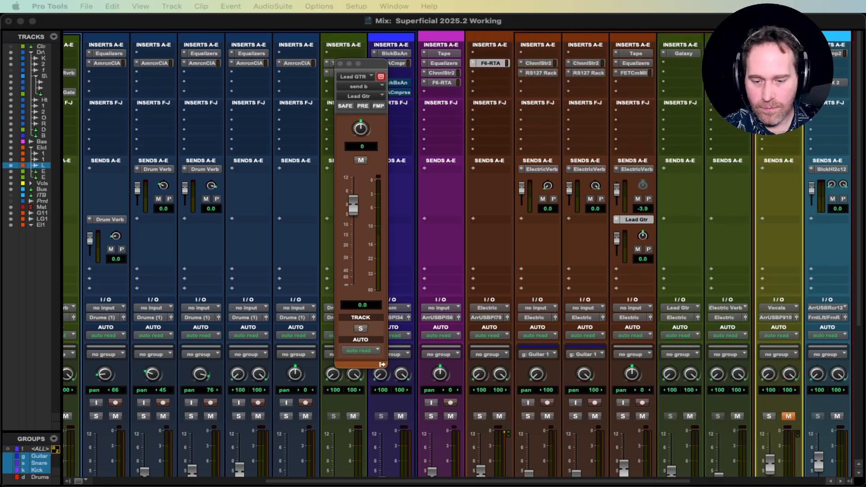
left_click_drag(300, 234, 312, 73)
Switch off bands 1, 2, 4 and 6 in the F6-RTA equalizer and select band 5.
left_click(485, 230)
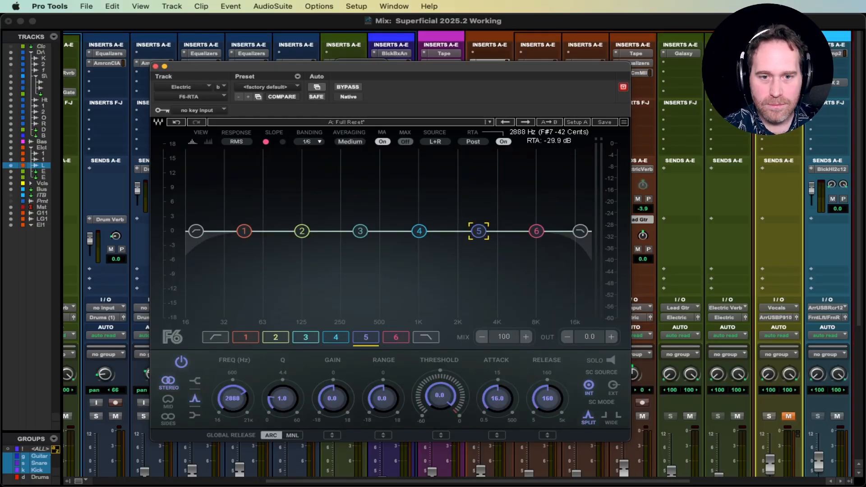
left_click(536, 230)
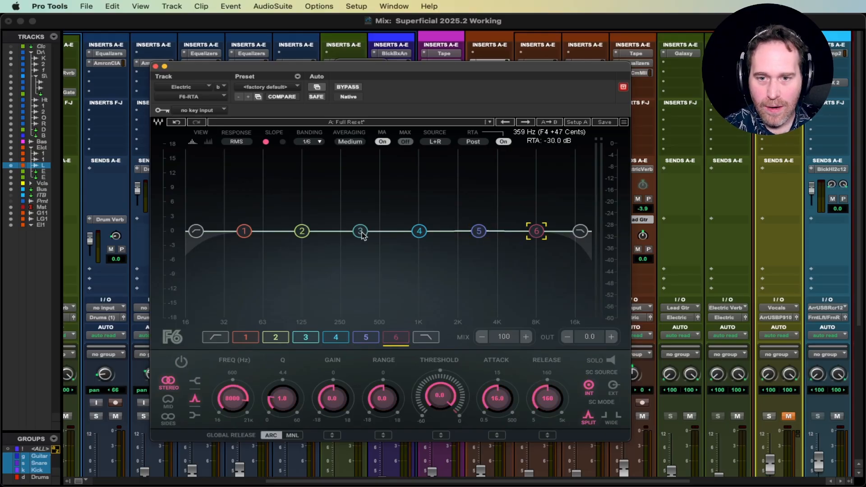
left_click(301, 231)
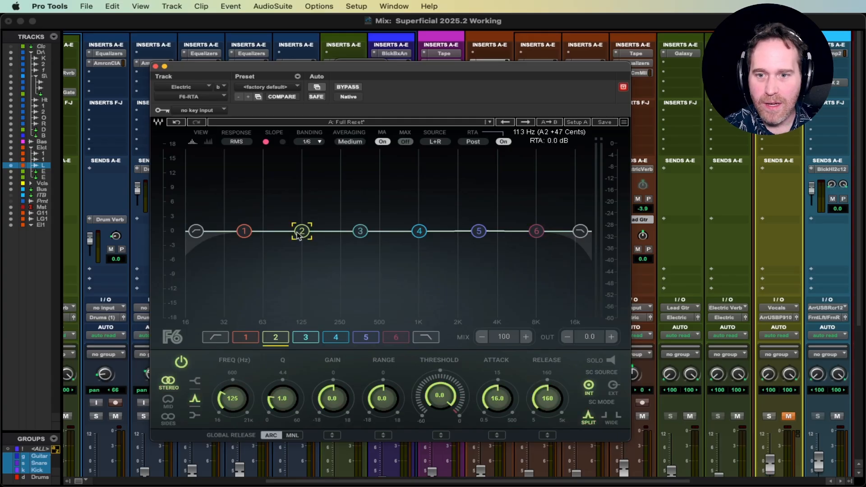
left_click(245, 231)
left_click(419, 232)
left_click(473, 232)
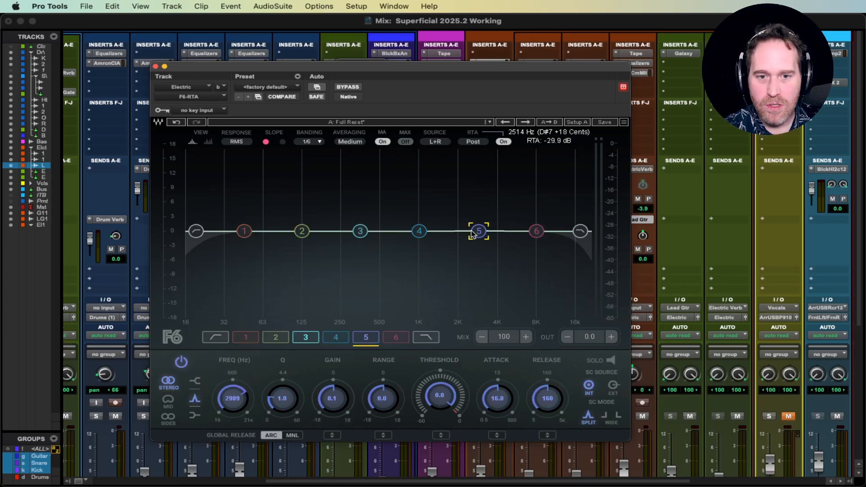
Solo the Electric bus and play it back, examining its spectrum in the F6-RTA analyzer.
key("space")
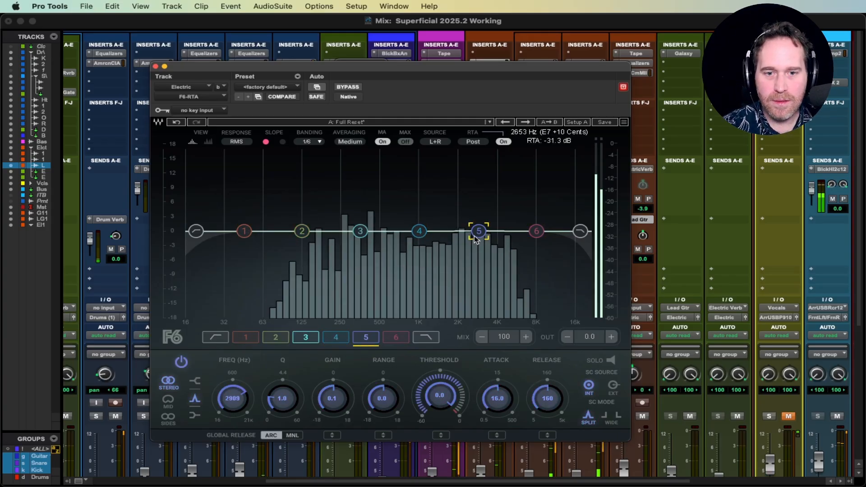
left_click_drag(403, 73, 469, 45)
key("space")
key("space")
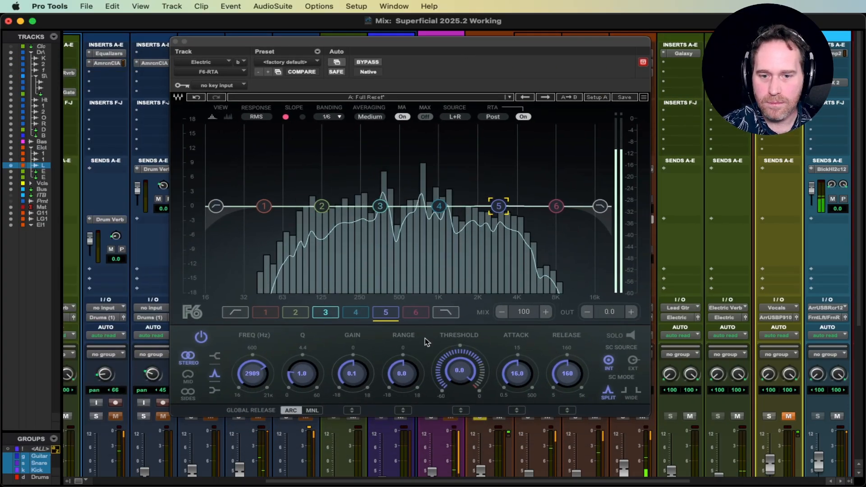
Solo band 5 in the F6-RTA, tune it to about 3.4 kHz, and set its Q to 1.5 and range to -6 dB.
left_click(622, 335)
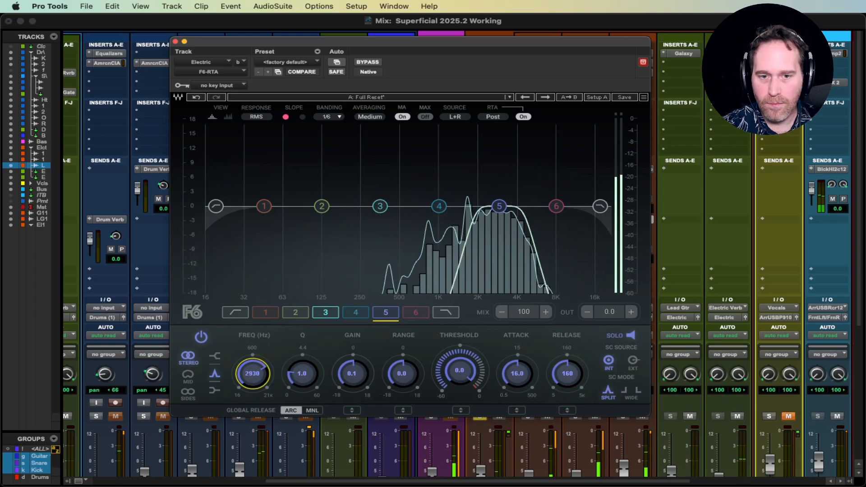
left_click_drag(237, 380, 237, 366)
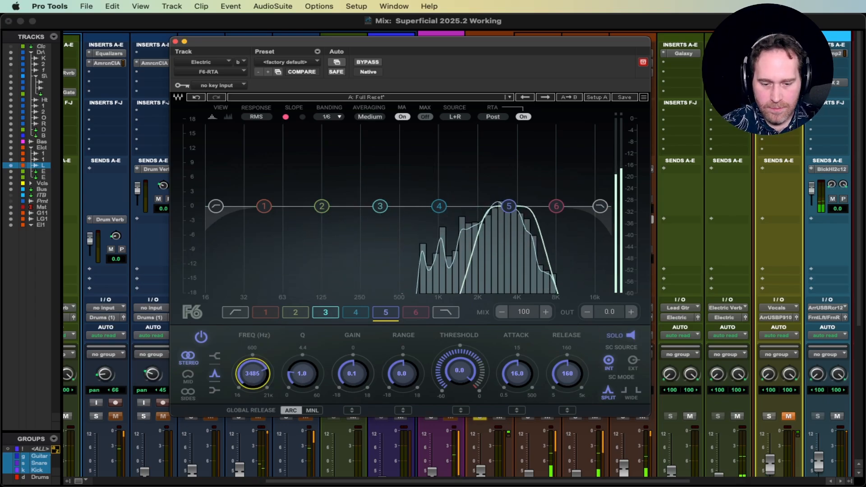
left_click_drag(302, 373, 302, 365)
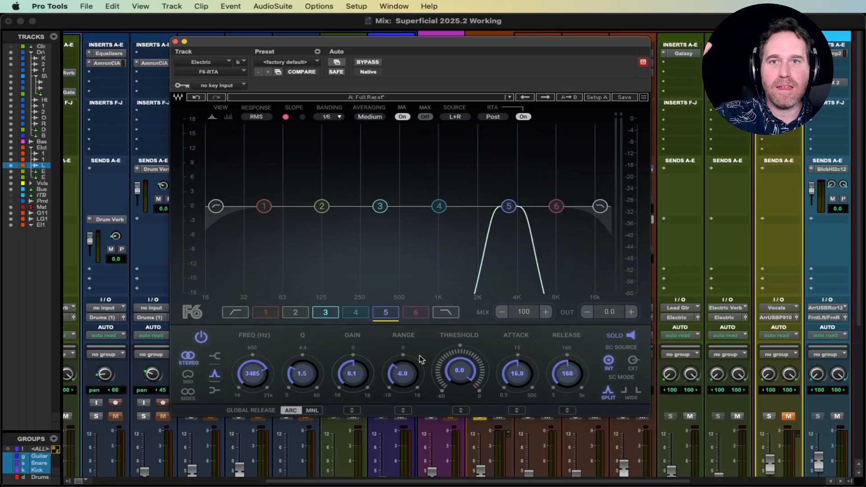
Take band 5 out of solo, set attack 3 and release 80, and lower its threshold to -20.4 during playback.
left_click(632, 336)
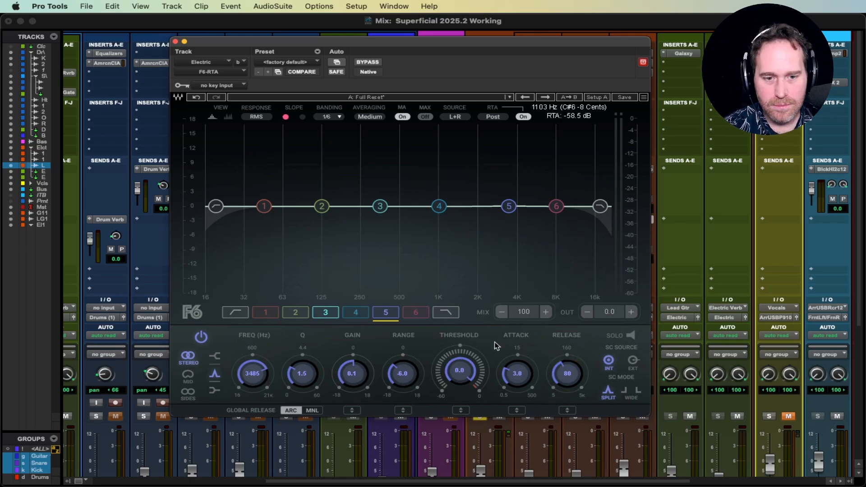
key("space")
left_click_drag(459, 370, 459, 394)
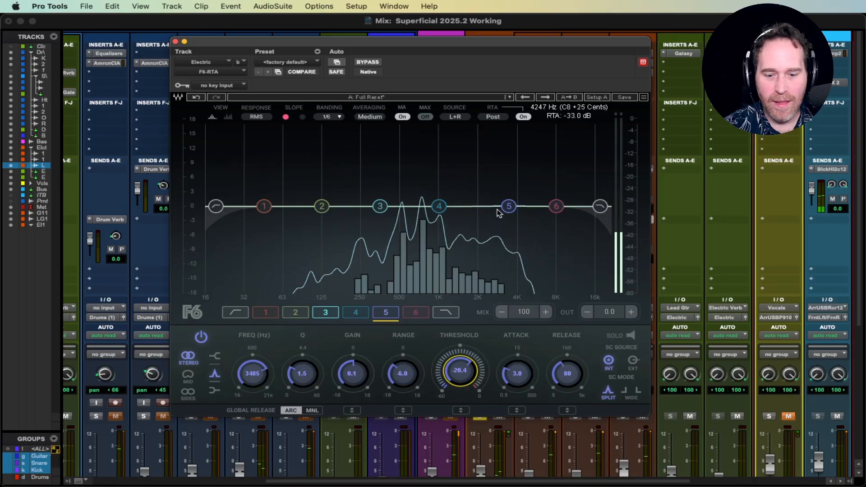
key("space")
Select band 3 and sweep it in solo during playback to 509 Hz.
left_click(380, 206)
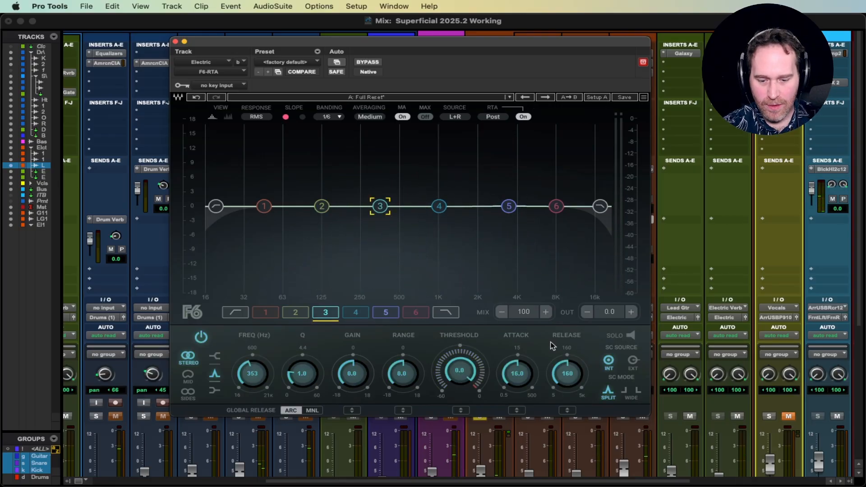
key("space")
left_click(645, 335)
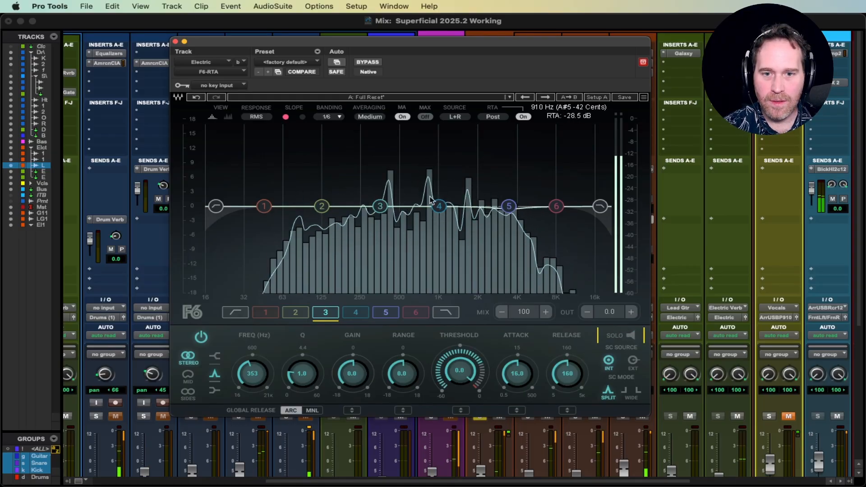
left_click(248, 380)
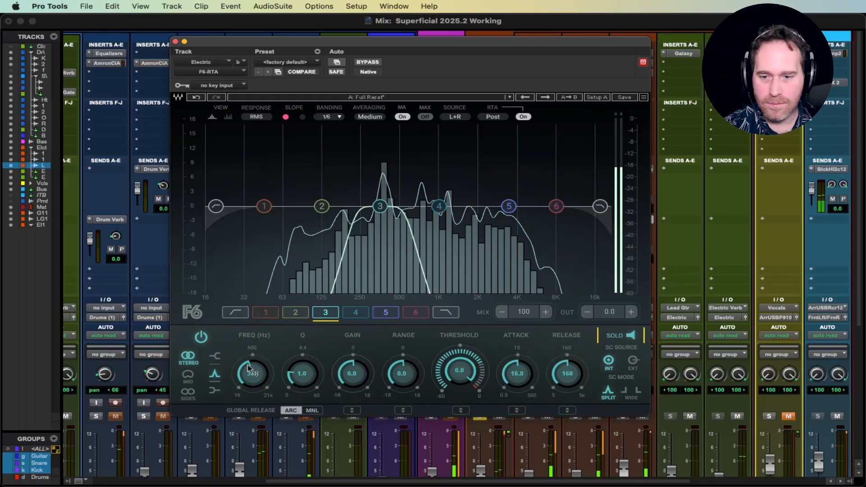
mouse_move(249, 380)
left_mouse_down()
mouse_move(248, 368)
mouse_move(257, 374)
left_mouse_up()
left_click(630, 338)
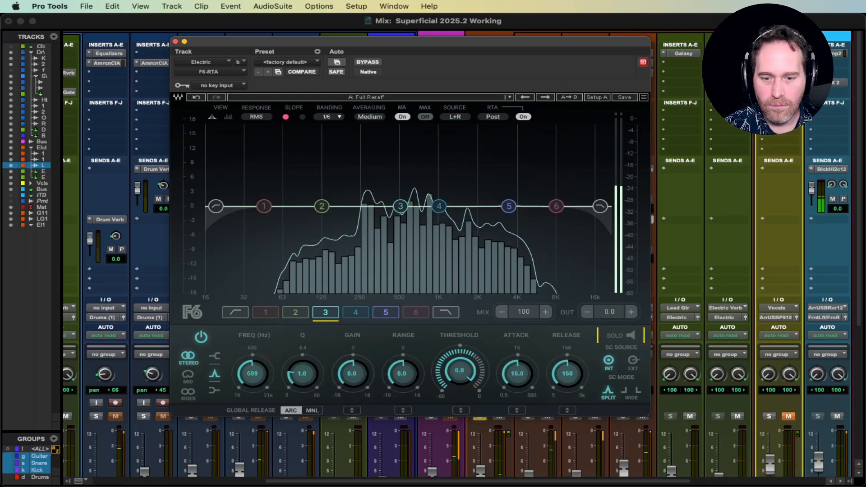
Set band 3 to range -3 dB, attack 3 and release 80, and lower its threshold to -16.6 during playback.
left_click(402, 373)
type("-3")
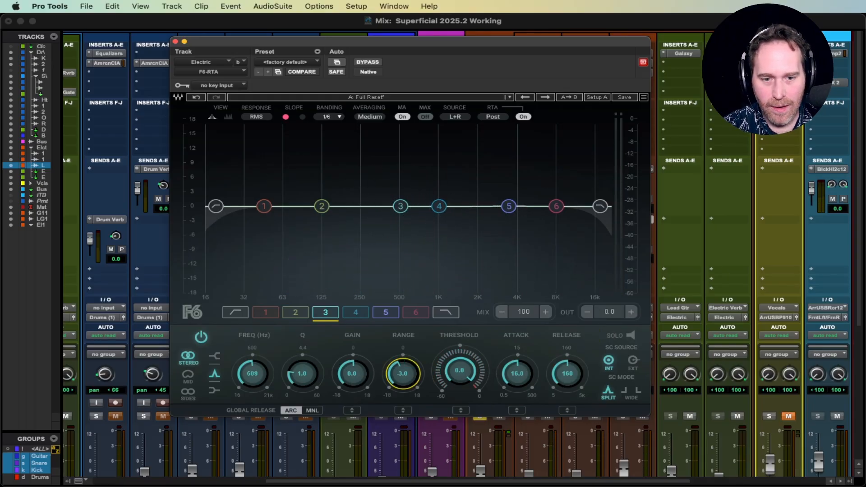
left_click(523, 372)
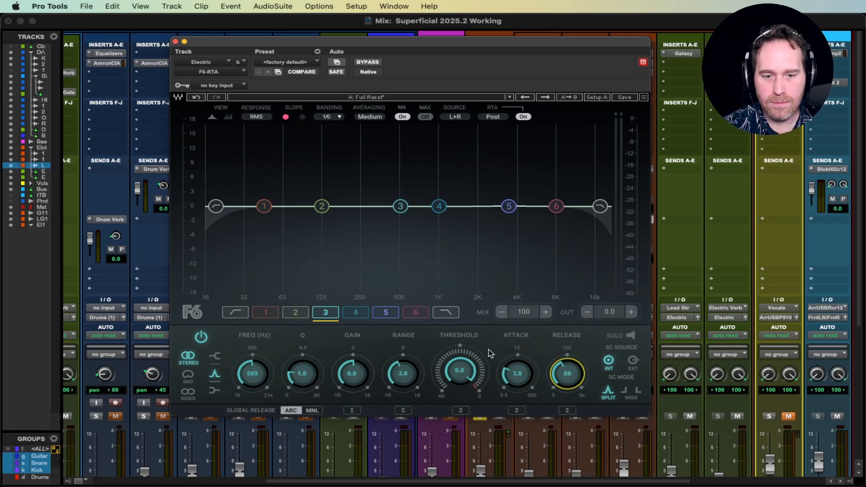
key("space")
left_click_drag(459, 367, 460, 384)
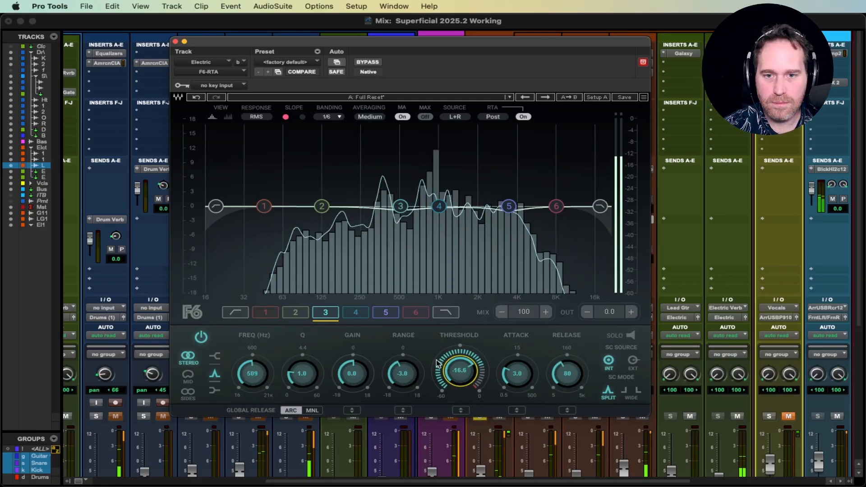
Retune band 3 to 428 Hz while soloed, unsolo it and close the F6-RTA window.
left_click(613, 336)
left_click_drag(252, 373, 252, 395)
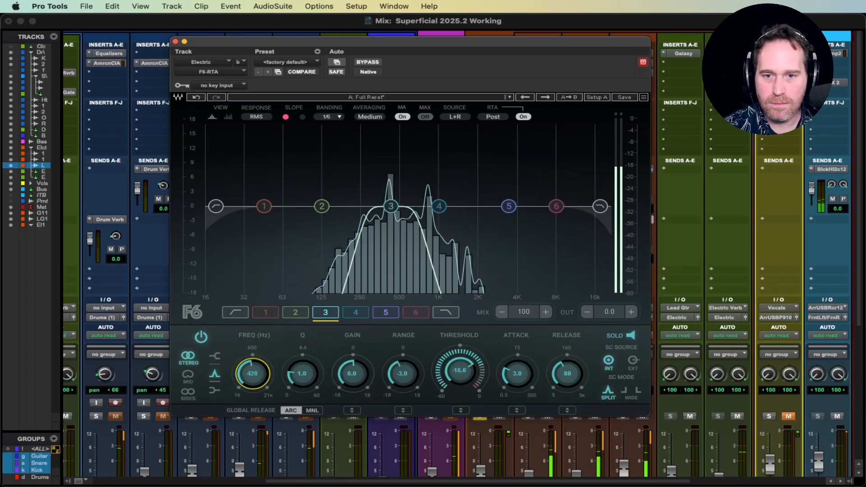
left_click(613, 336)
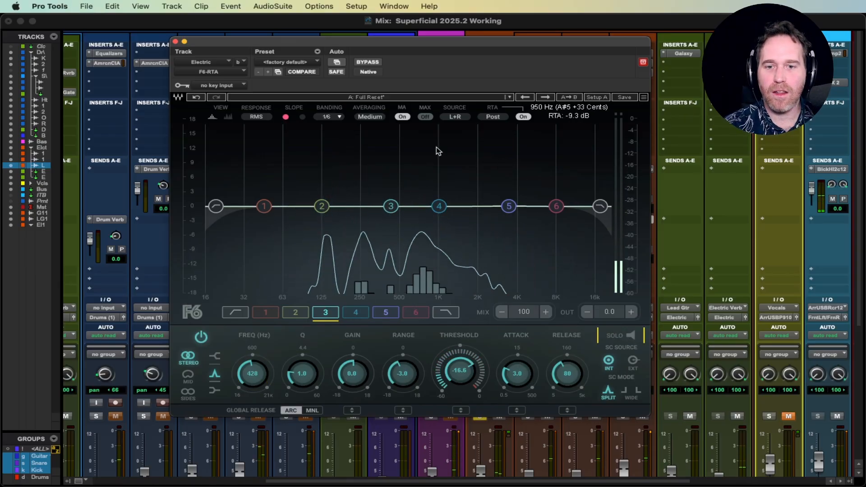
left_click(176, 41)
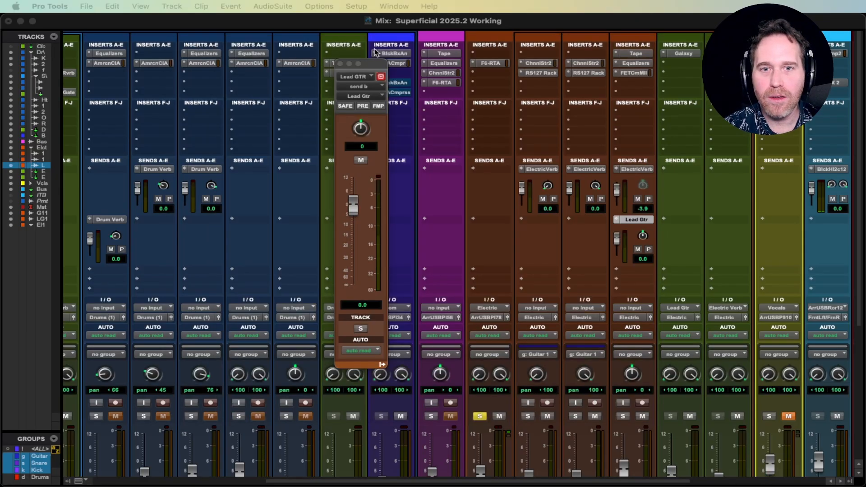
Insert the stereo Tape plug-in in the first insert slot of the Electric bus, stop playback and save the session.
left_click(476, 57)
mouse_move(613, 130)
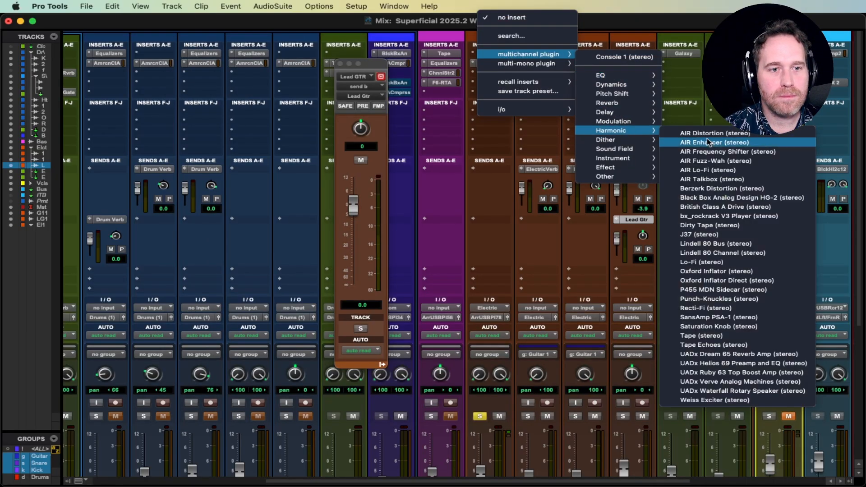
left_click(727, 340)
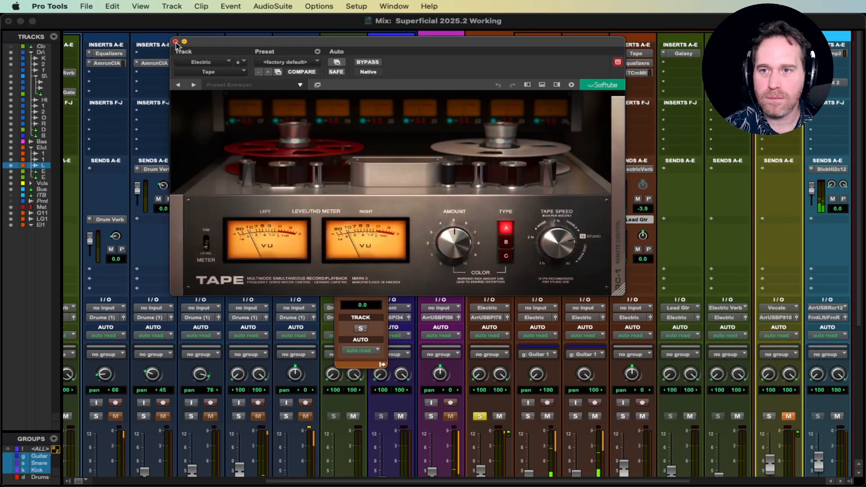
left_click(175, 42)
scroll(499, 261, "down", 5)
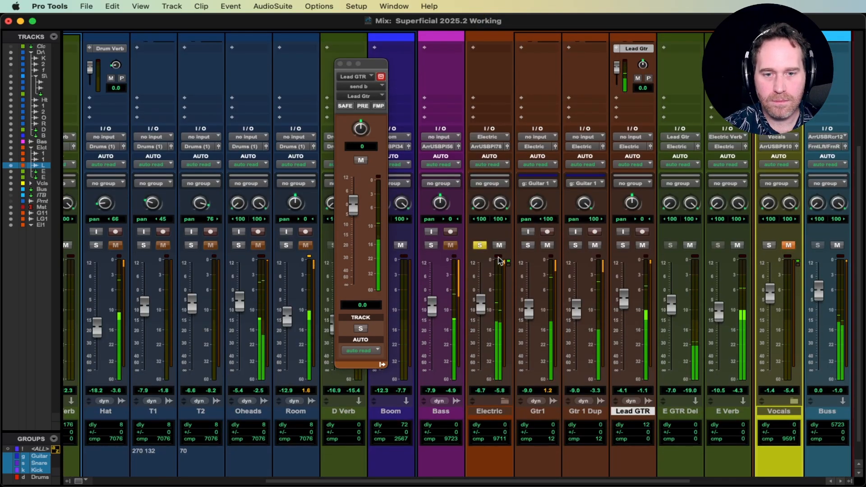
key("space")
key("super+s")
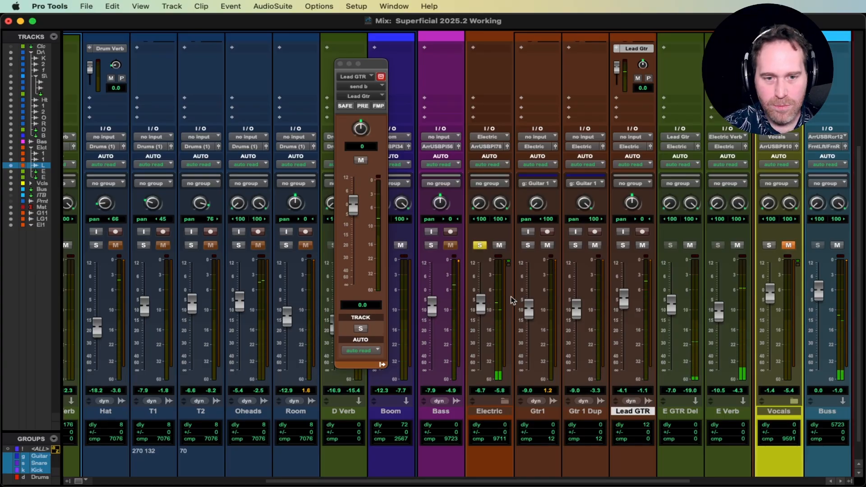
Pull the Gtr1, Gtr 1 Dup and Lead GTR faders fully down, reset the Electric fader to 0 dB and close the floating Lead GTR send window.
left_click_drag(530, 309, 547, 433)
left_click_drag(623, 299, 621, 422)
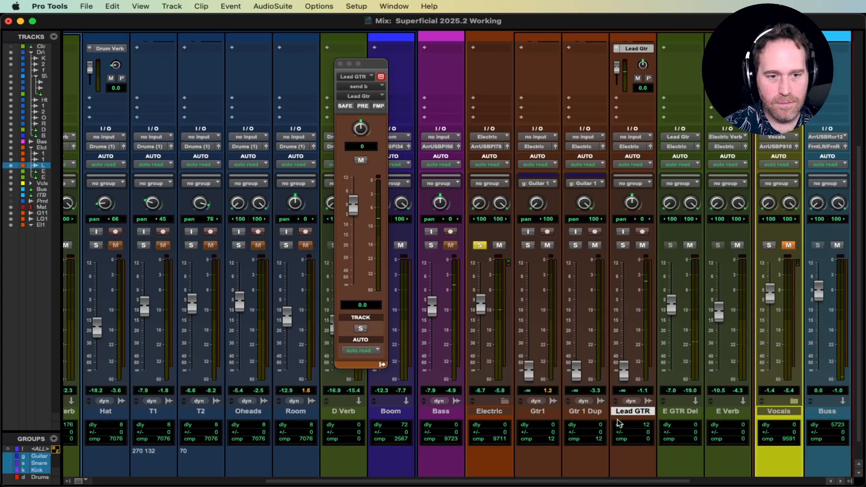
left_click(481, 309, "alt")
key("super+s")
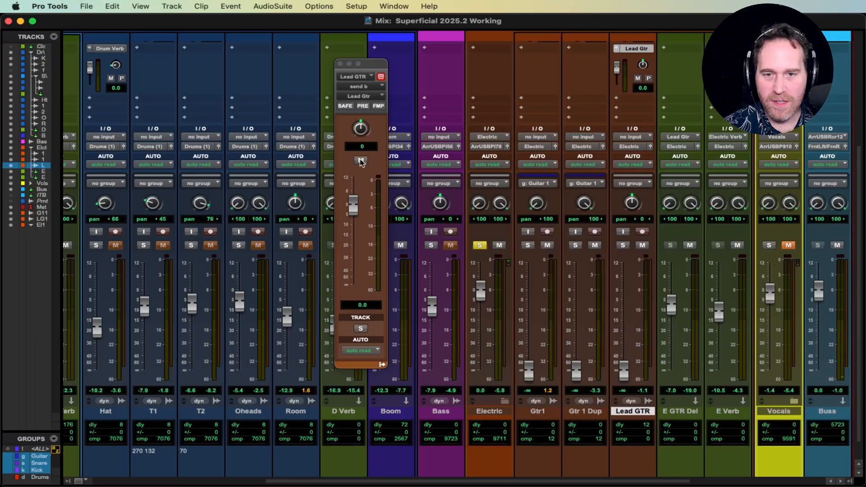
left_click(340, 64)
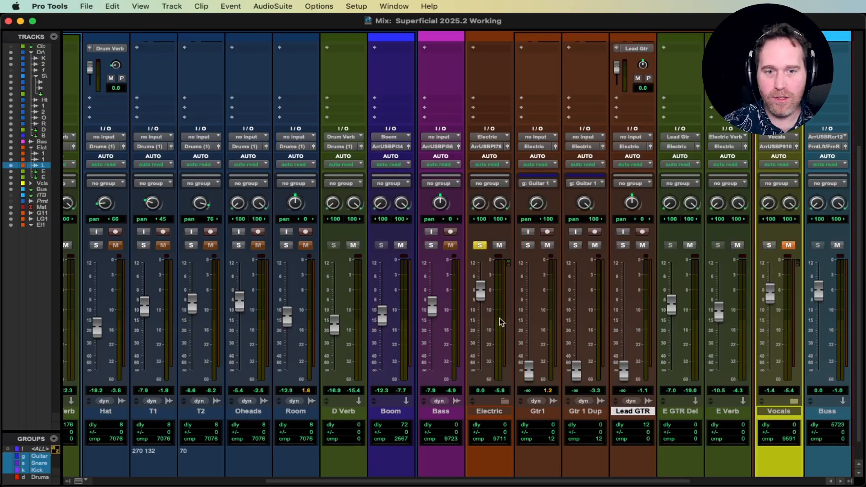
Take the Electric bus out of solo and raise the Gtr1 and Gtr 1 Dup faders together to -13.4 dB.
left_click(479, 244)
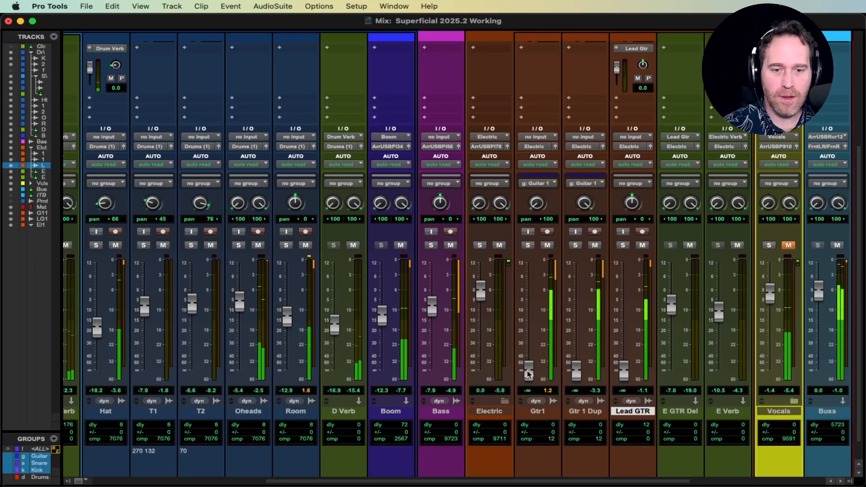
left_click_drag(528, 374, 525, 321)
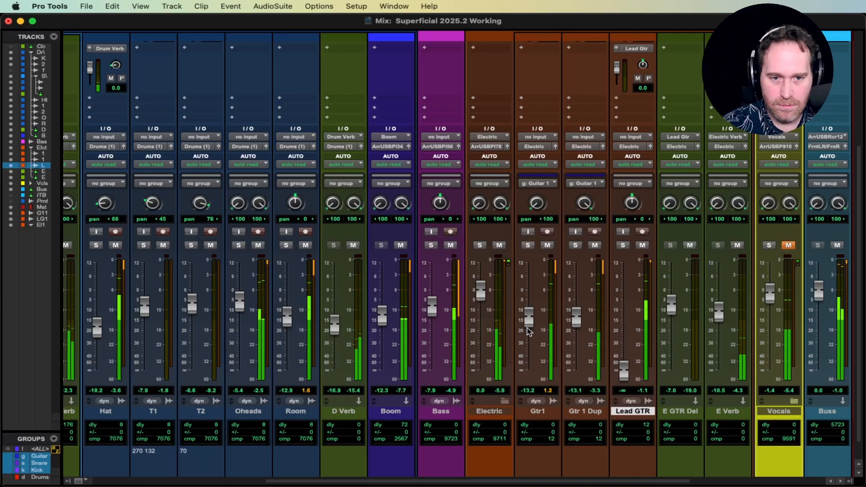
left_click_drag(529, 321, 528, 322)
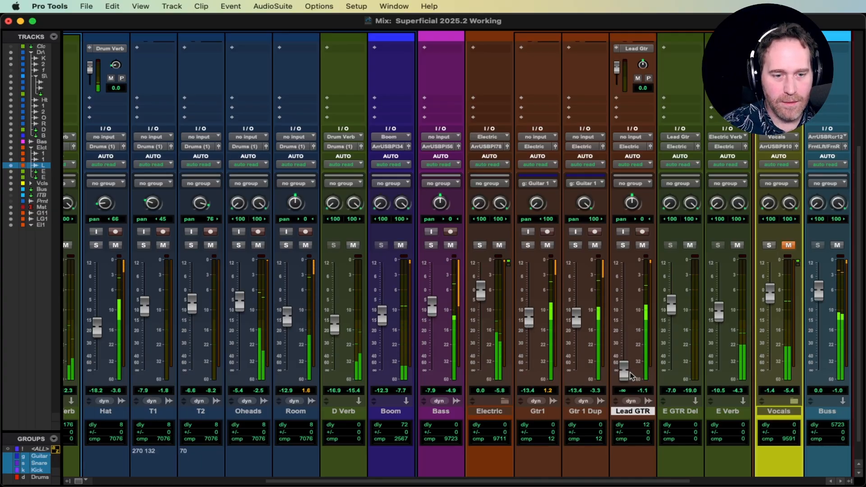
Balance the Lead GTR fader to -7.9 dB and the Electric bus fader to -1.2 dB, then save the session.
left_click_drag(623, 372, 627, 321)
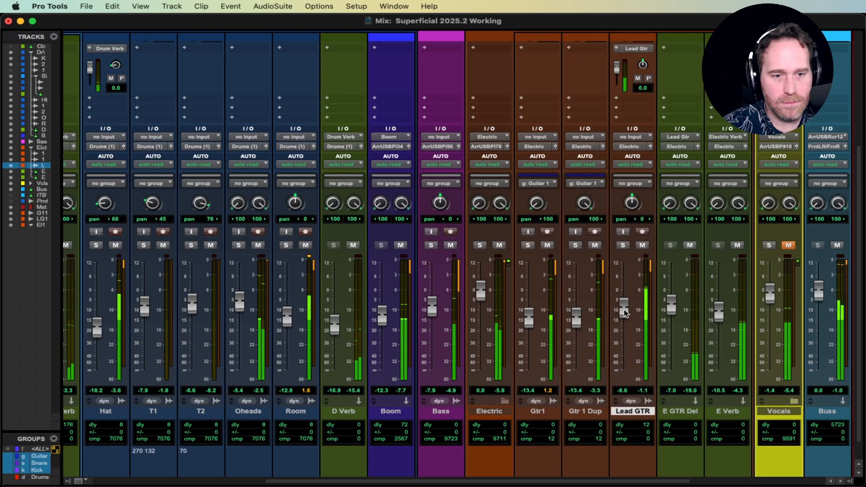
mouse_move(625, 309)
left_mouse_down()
mouse_move(625, 298)
mouse_move(625, 314)
left_mouse_up()
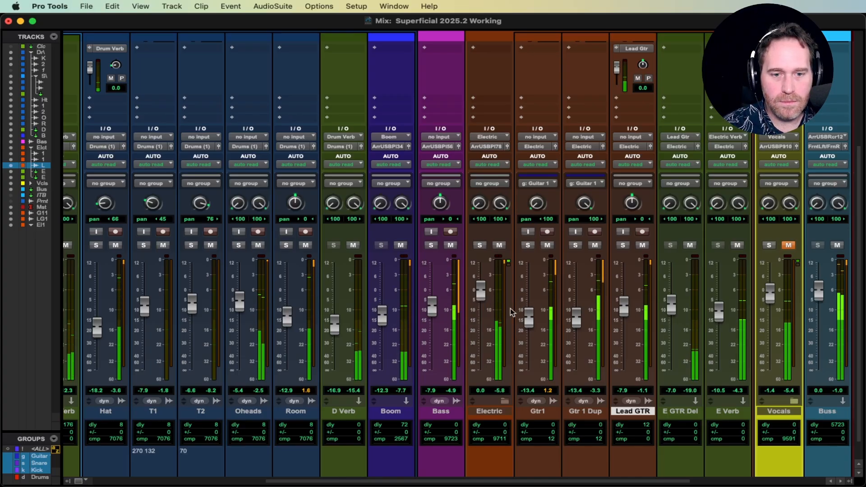
left_click_drag(481, 293, 481, 323)
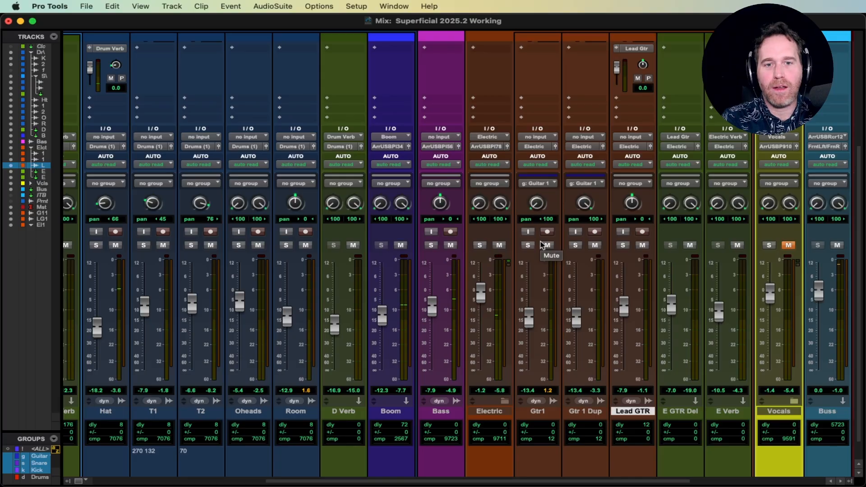
key("super+s")
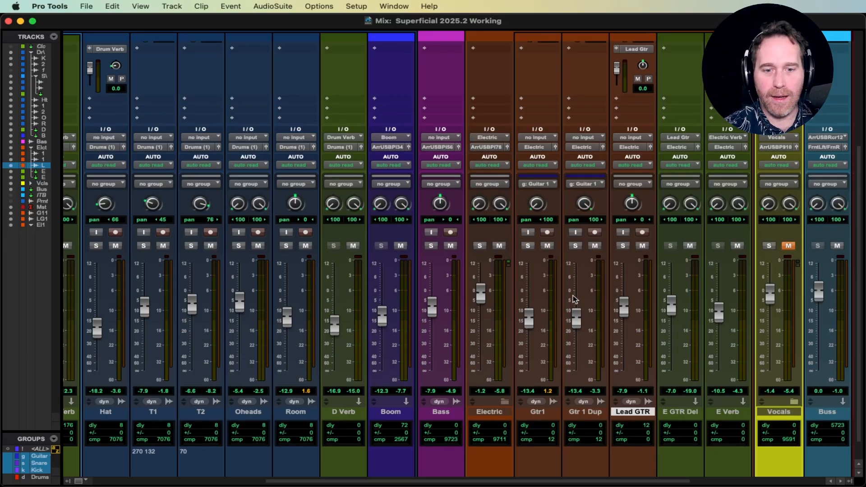
Review the fader levels across the guitar and drum tracks, collapsing and re-expanding the Drums folder.
scroll(575, 311, "up", 2)
scroll(582, 332, "down", 2)
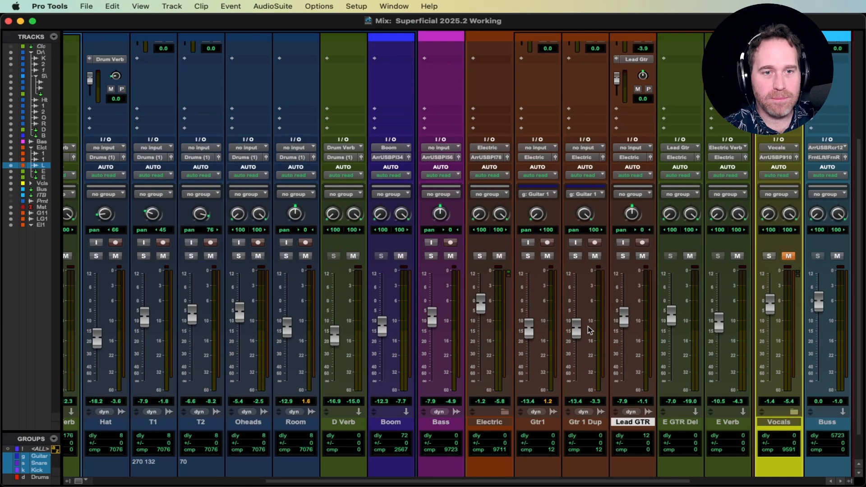
scroll(586, 339, "down", 2)
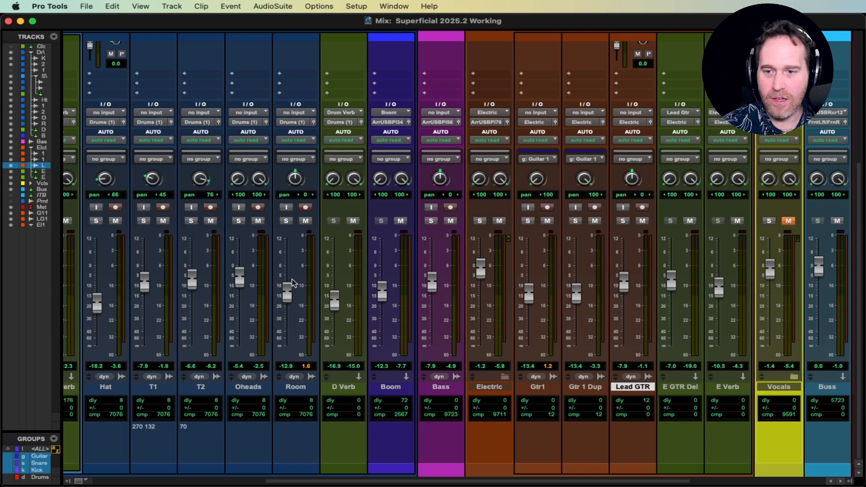
scroll(286, 287, "left", 7)
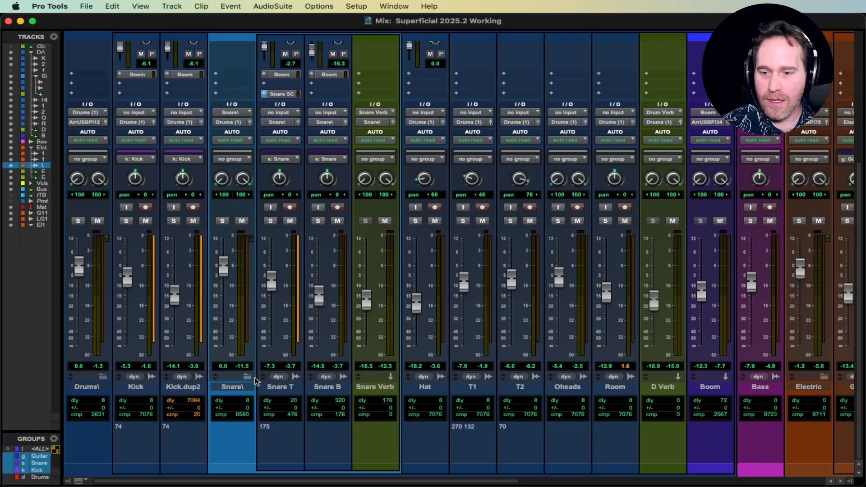
scroll(255, 382, "right", 3)
scroll(212, 365, "left", 3)
scroll(212, 365, "up", 1)
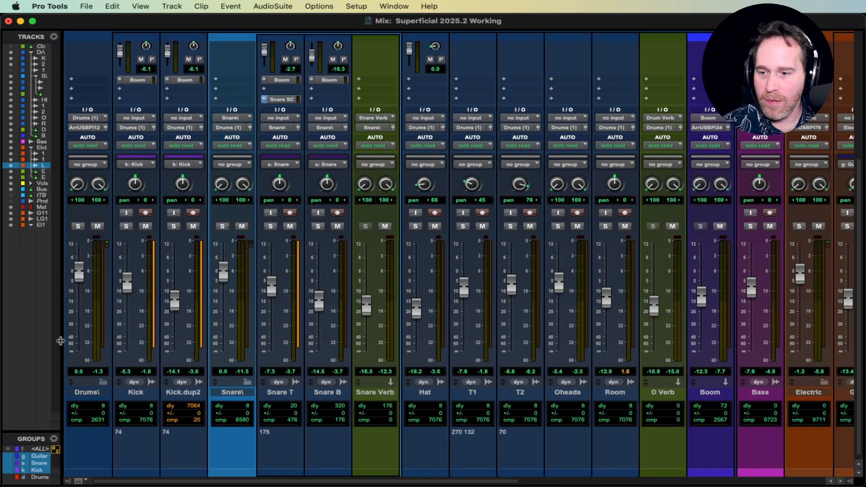
left_click(103, 382)
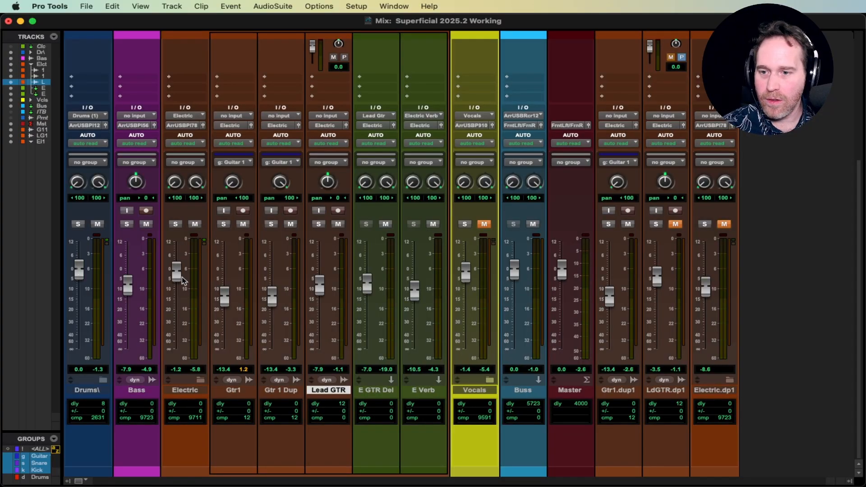
left_click(103, 380)
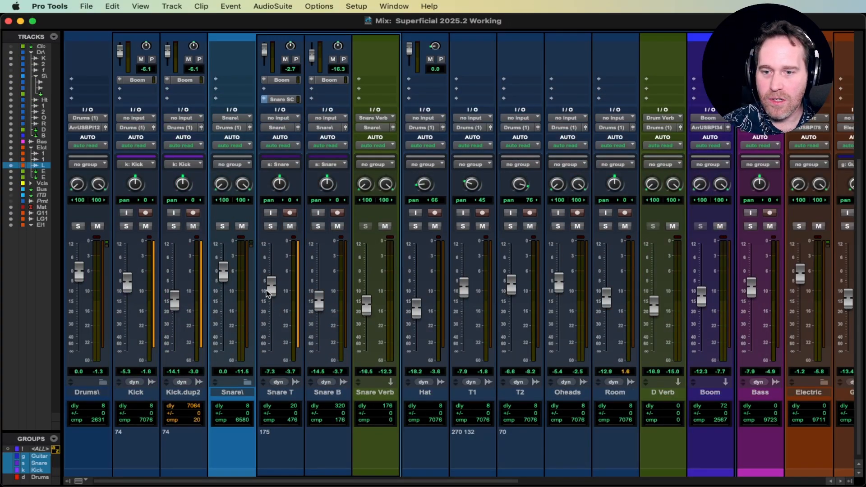
Rebalance the Lead GTR fader against the full mix during playback, trying -0.9 dB before settling on -6.8 dB.
scroll(464, 321, "right", 5)
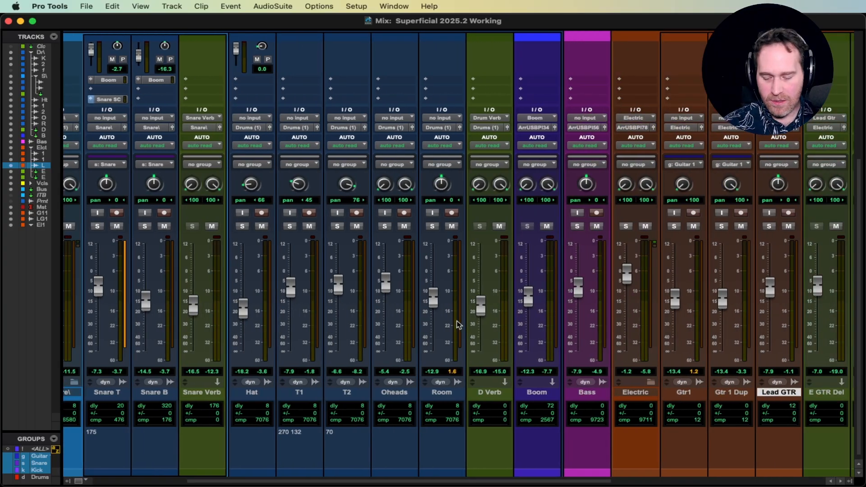
scroll(506, 299, "right", 4)
key("space")
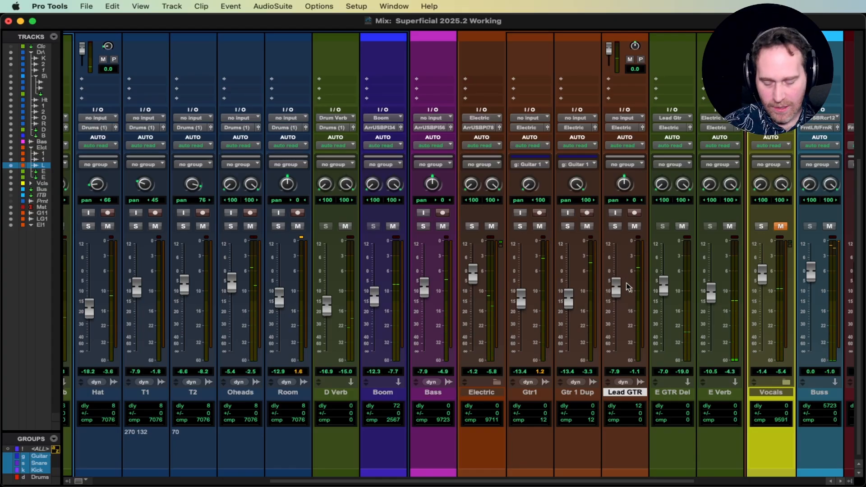
key("space")
left_click_drag(617, 290, 620, 279)
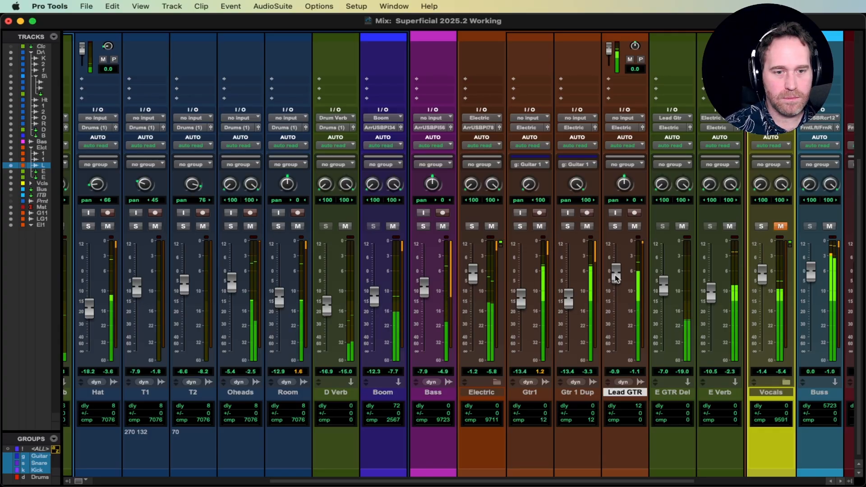
key("space")
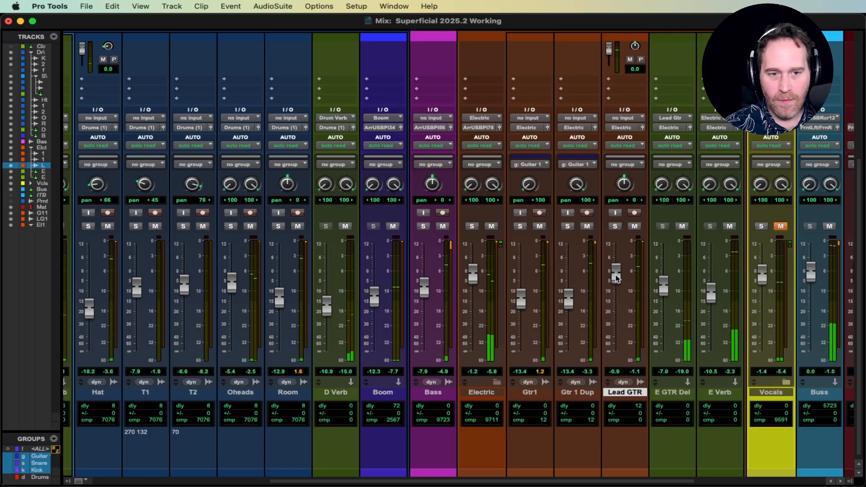
left_click_drag(617, 278, 616, 294)
scroll(536, 325, "right", 5)
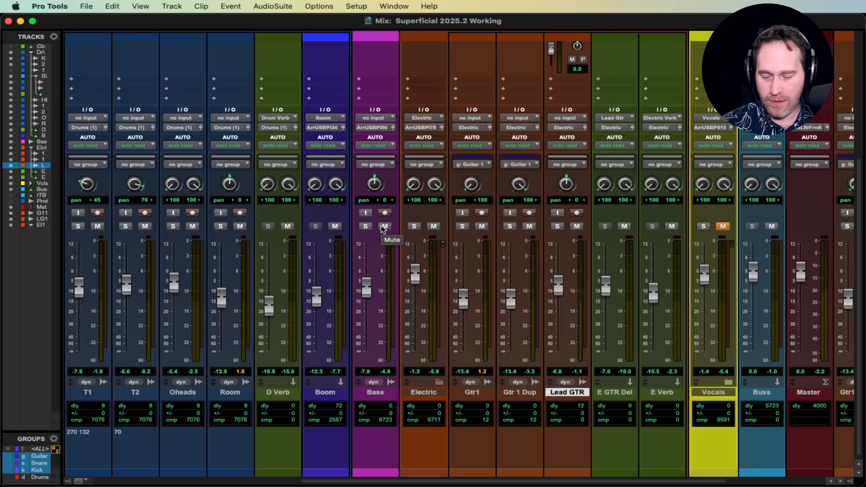
key("super+Tab")
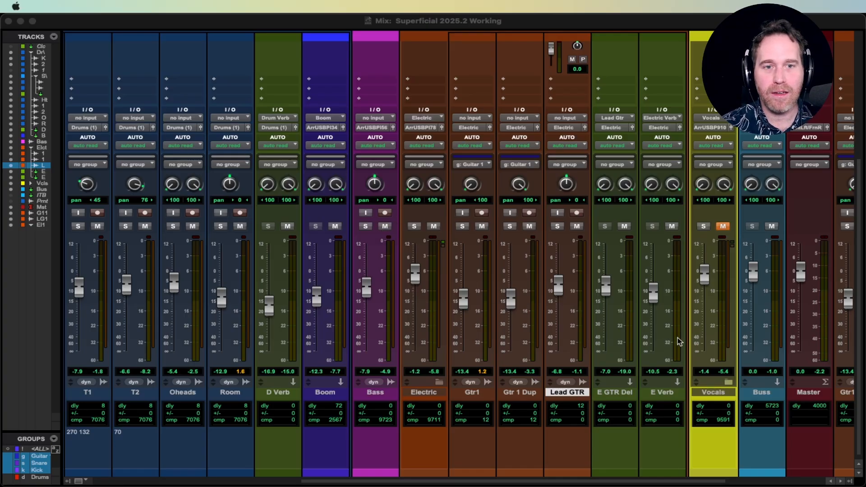